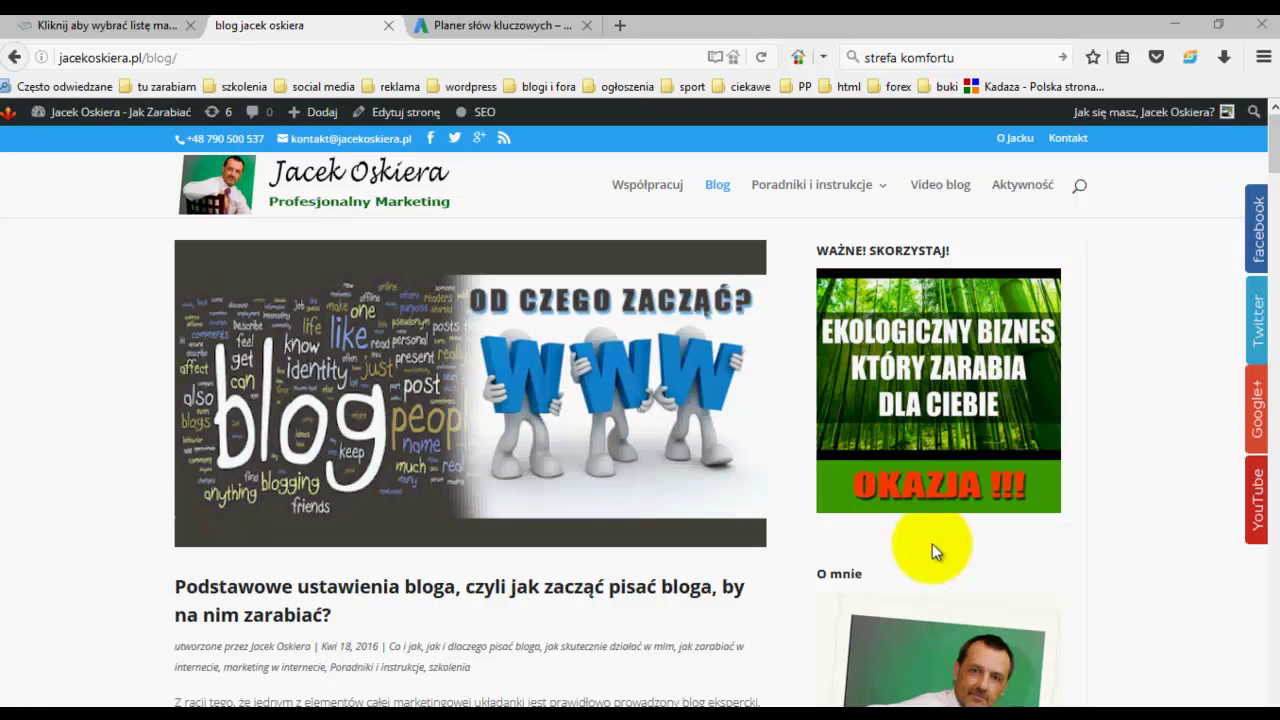
Step: Go from the blog to its WordPress dashboard and open the Widgety page under the appearance settings
mouse_move(92, 124)
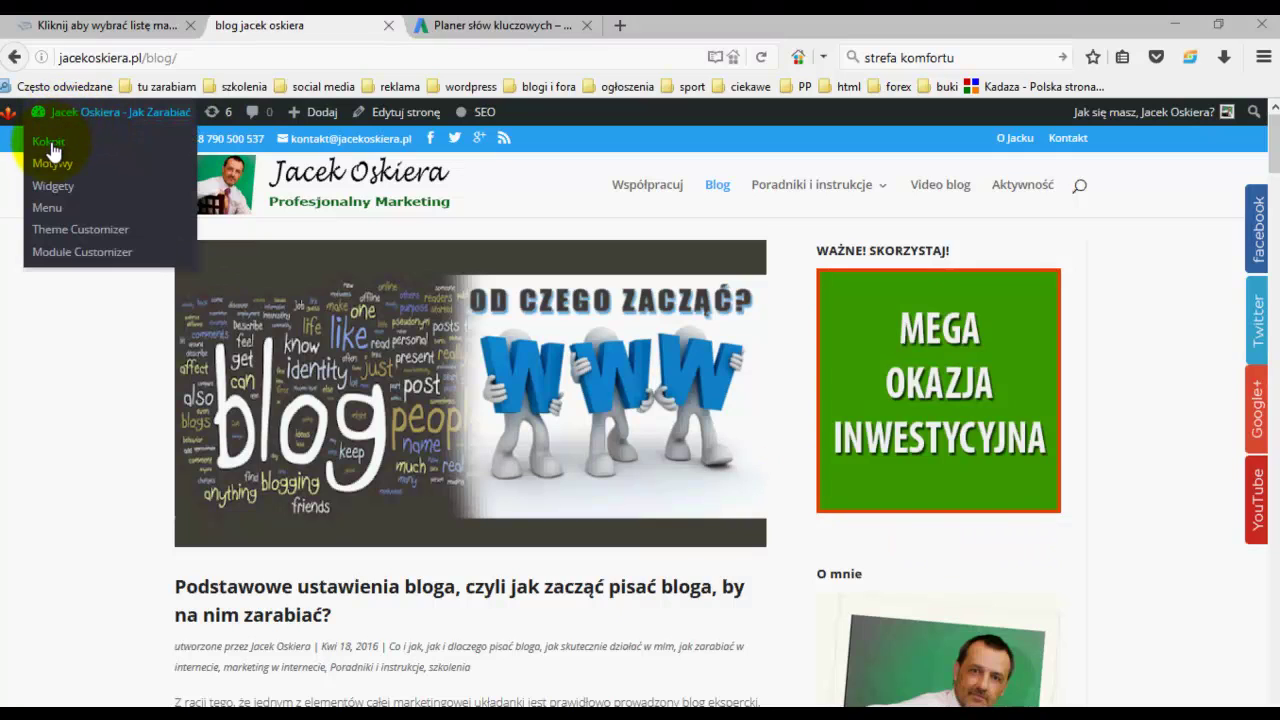
left_click(52, 142)
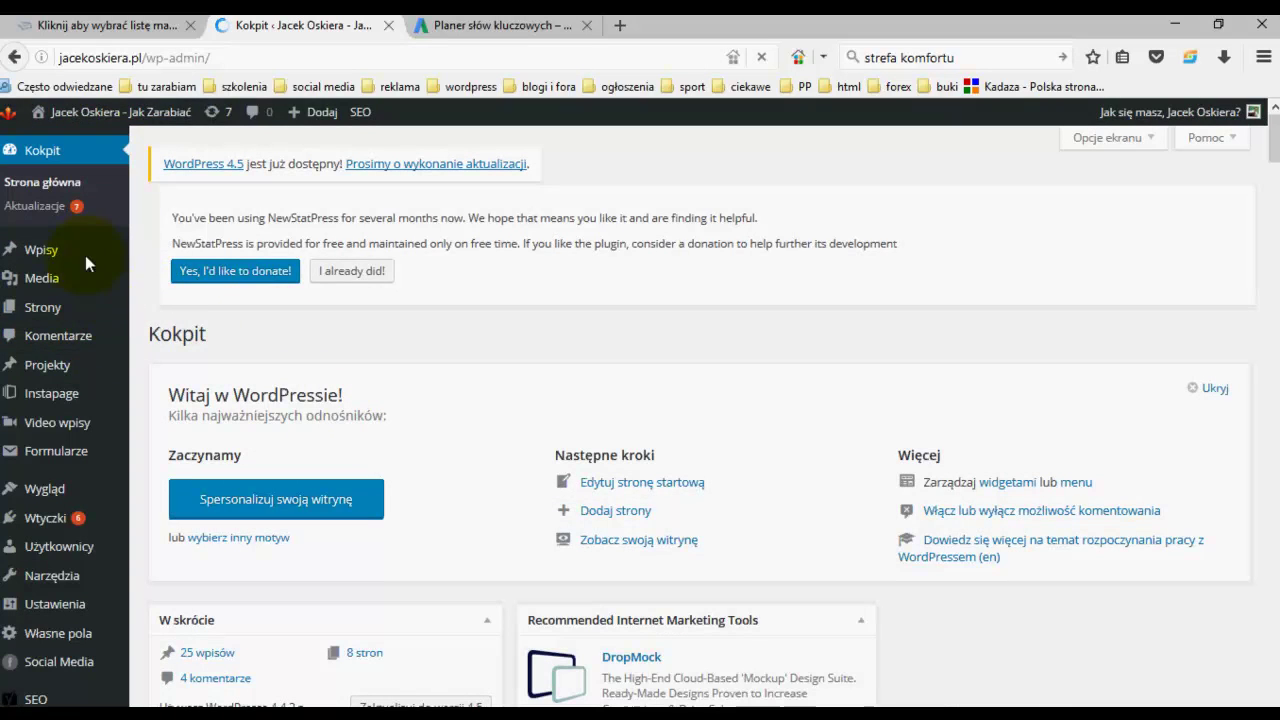
mouse_move(65, 318)
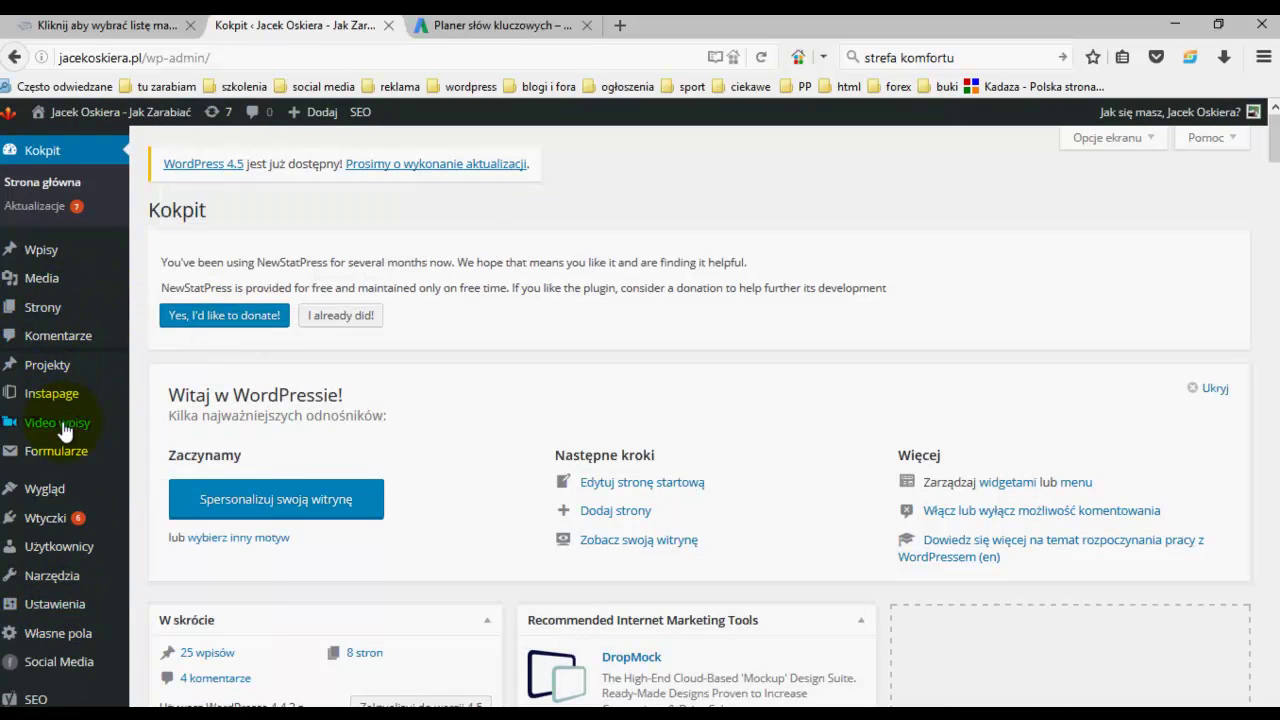
mouse_move(42, 498)
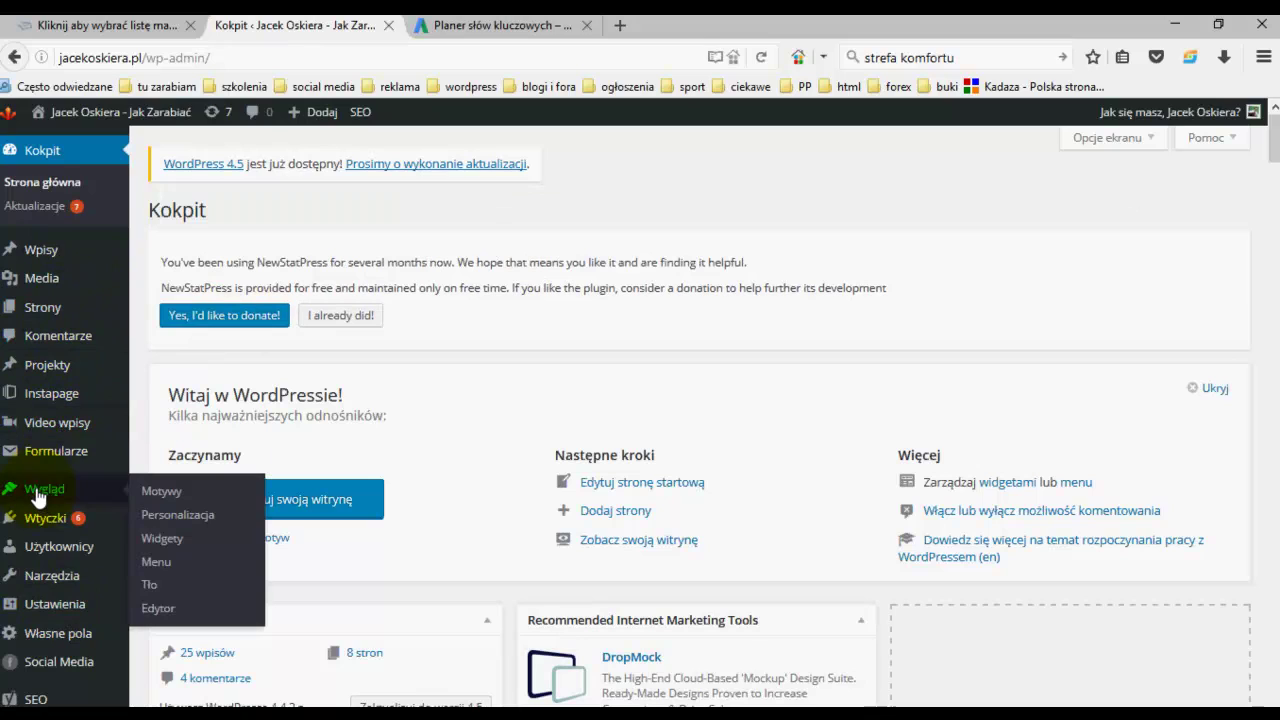
left_click(162, 548)
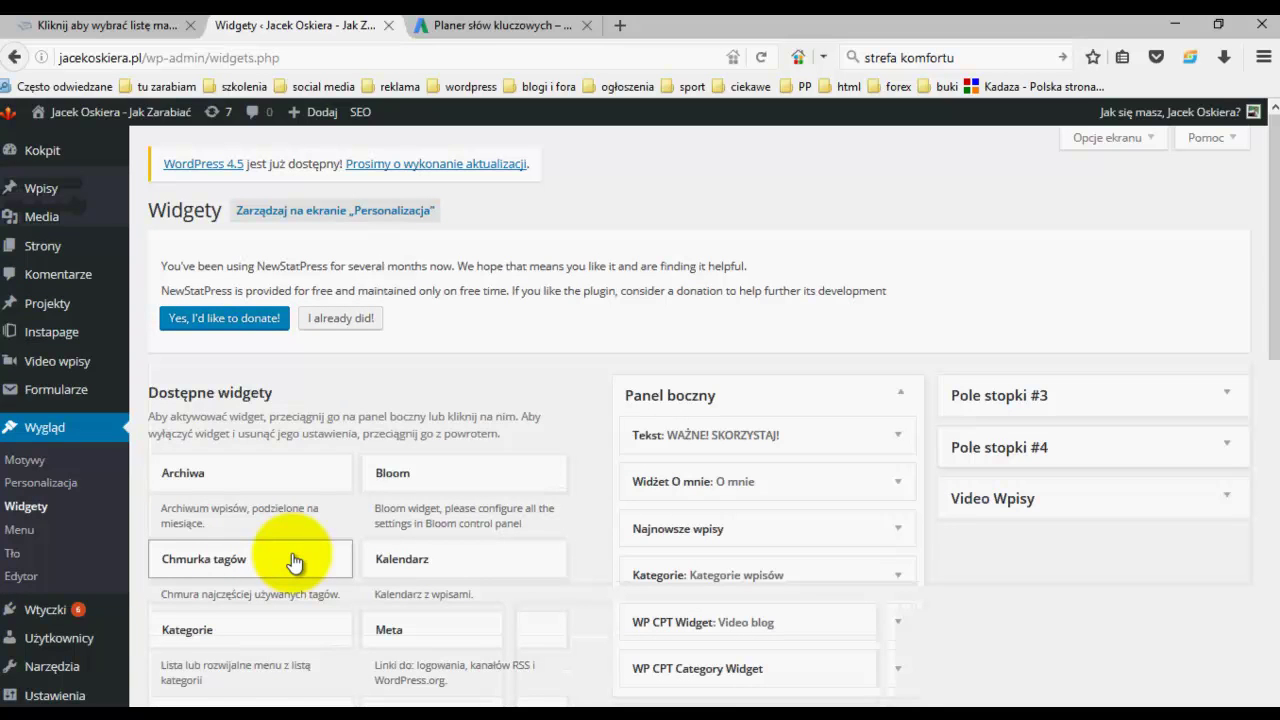
Step: Add a Tekst widget to Panel boczny below the existing text widget and title it "WAŻNE! SKORZYSTAJ!"
left_click_drag(1268, 206, 1271, 320)
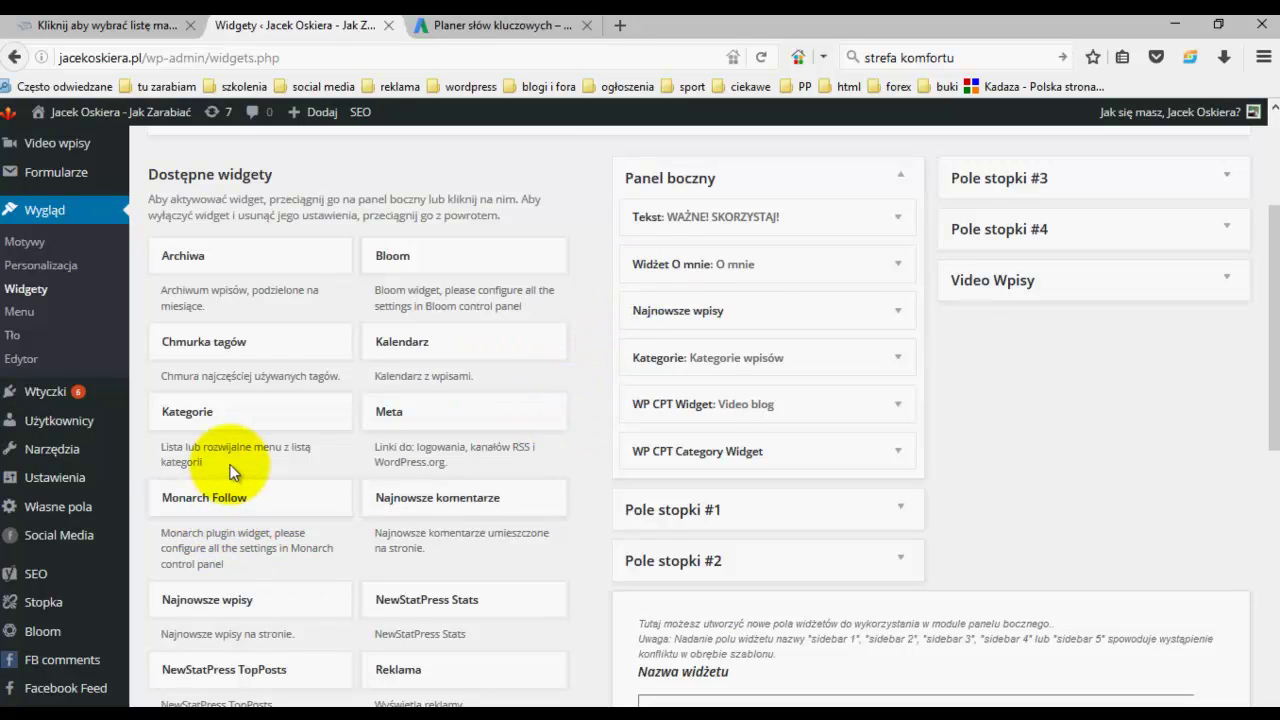
scroll(232, 474, "down", 3)
scroll(232, 476, "down", 3)
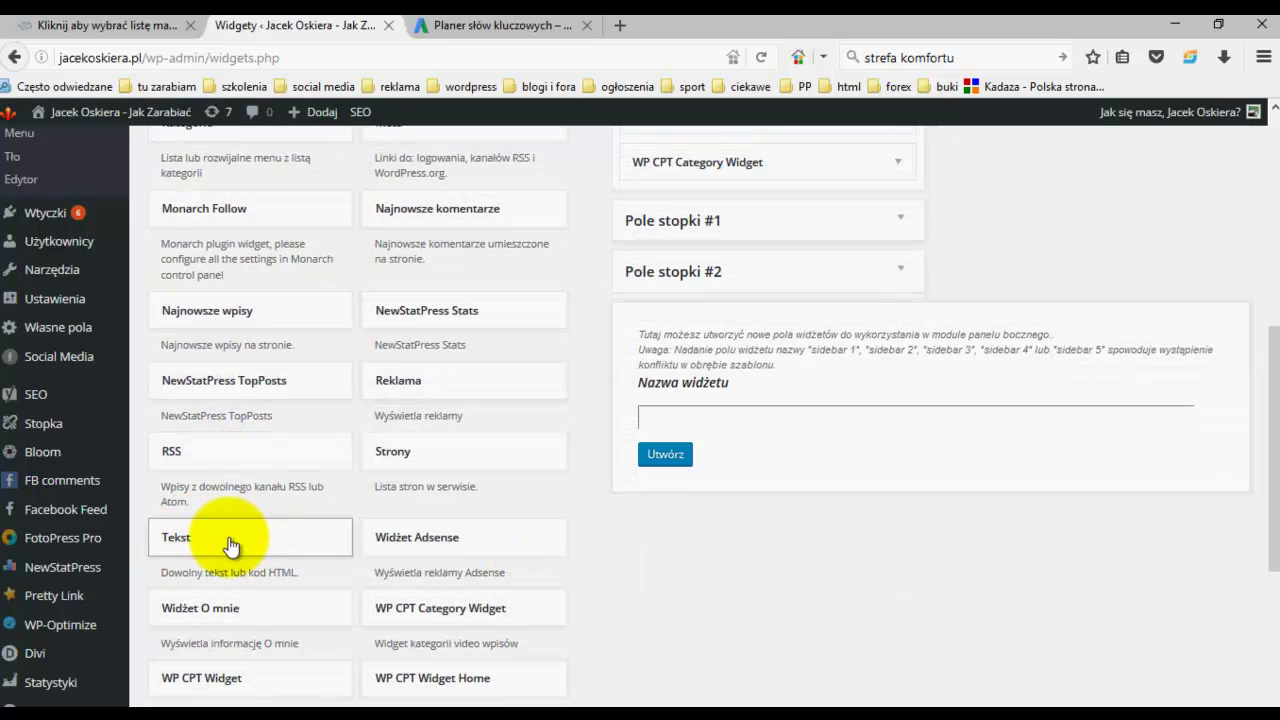
left_click_drag(229, 541, 704, 248)
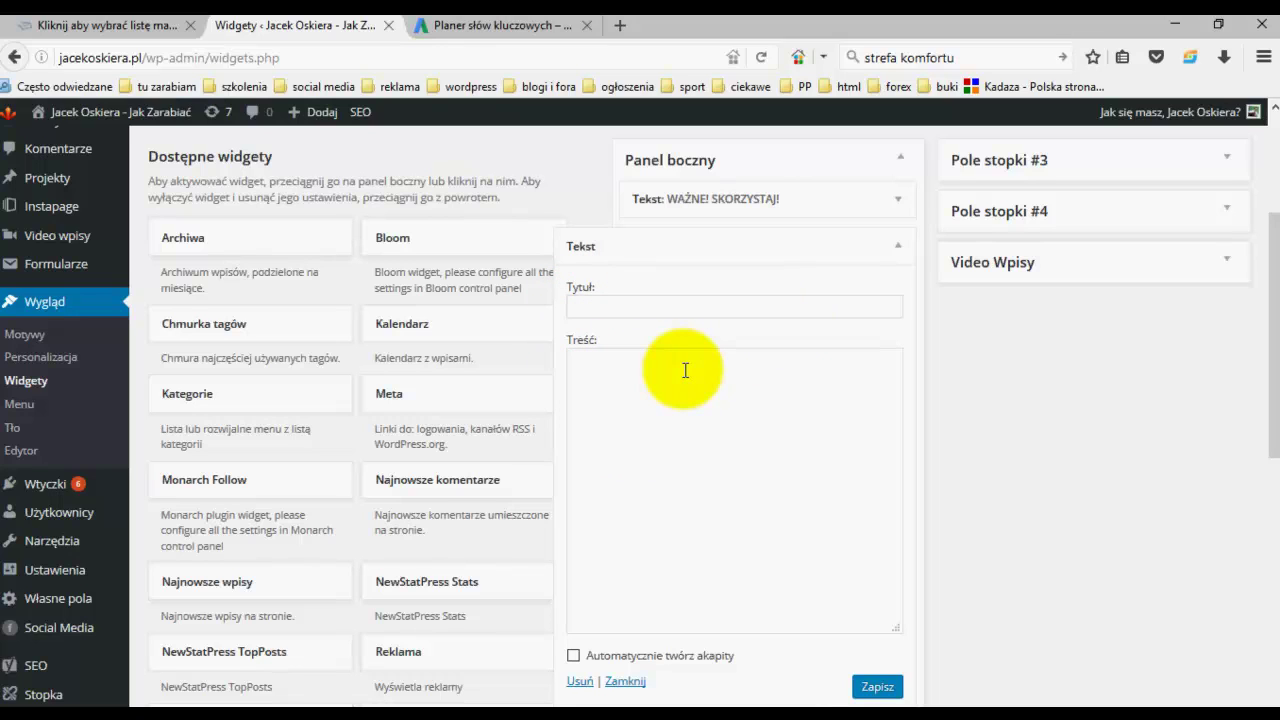
left_click(612, 309)
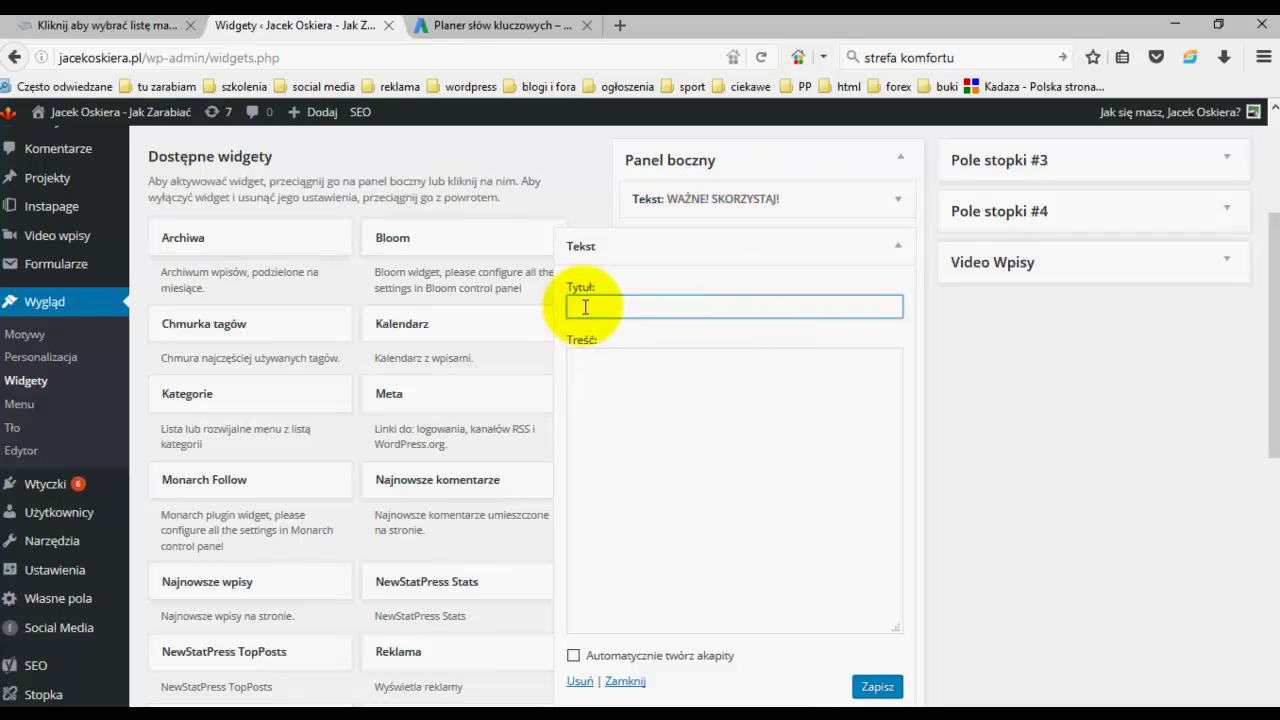
type("WAŻNE! SKORZYSTAJ!")
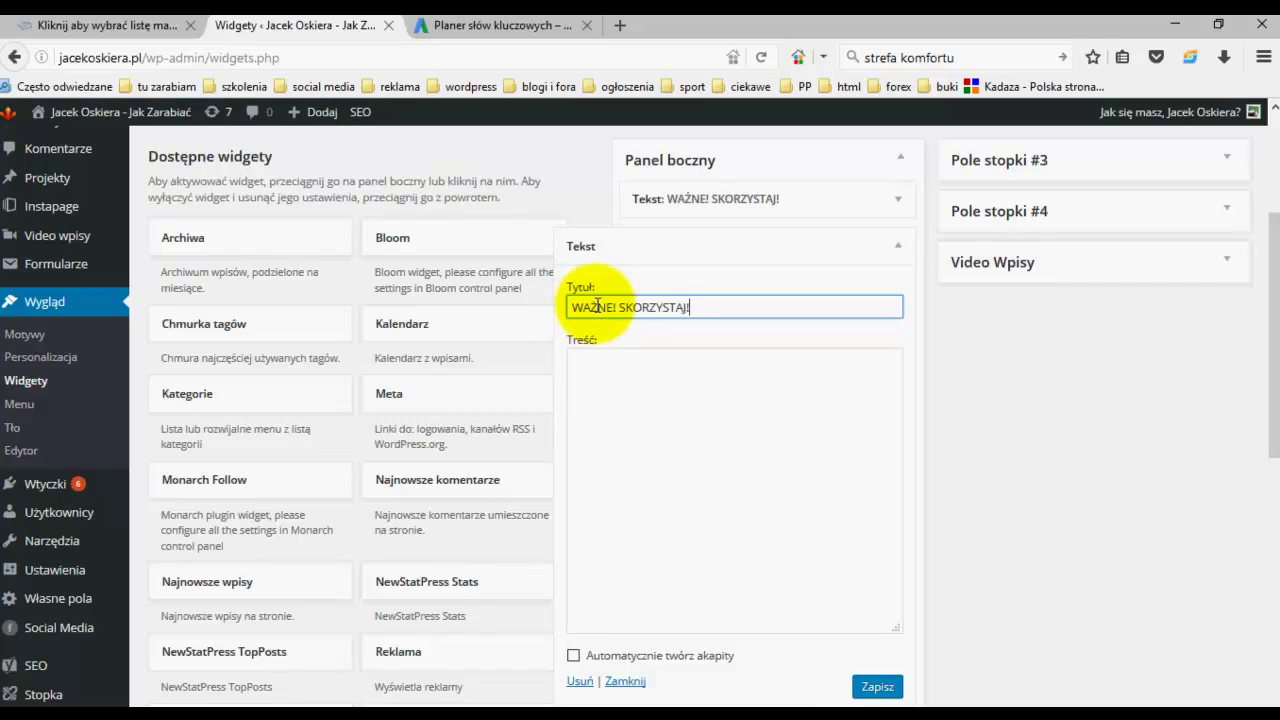
Step: Copy the banner HTML code from the existing "WAŻNE! SKORZYSTAJ!" widget and paste it into the new text widget's content
left_click(618, 371)
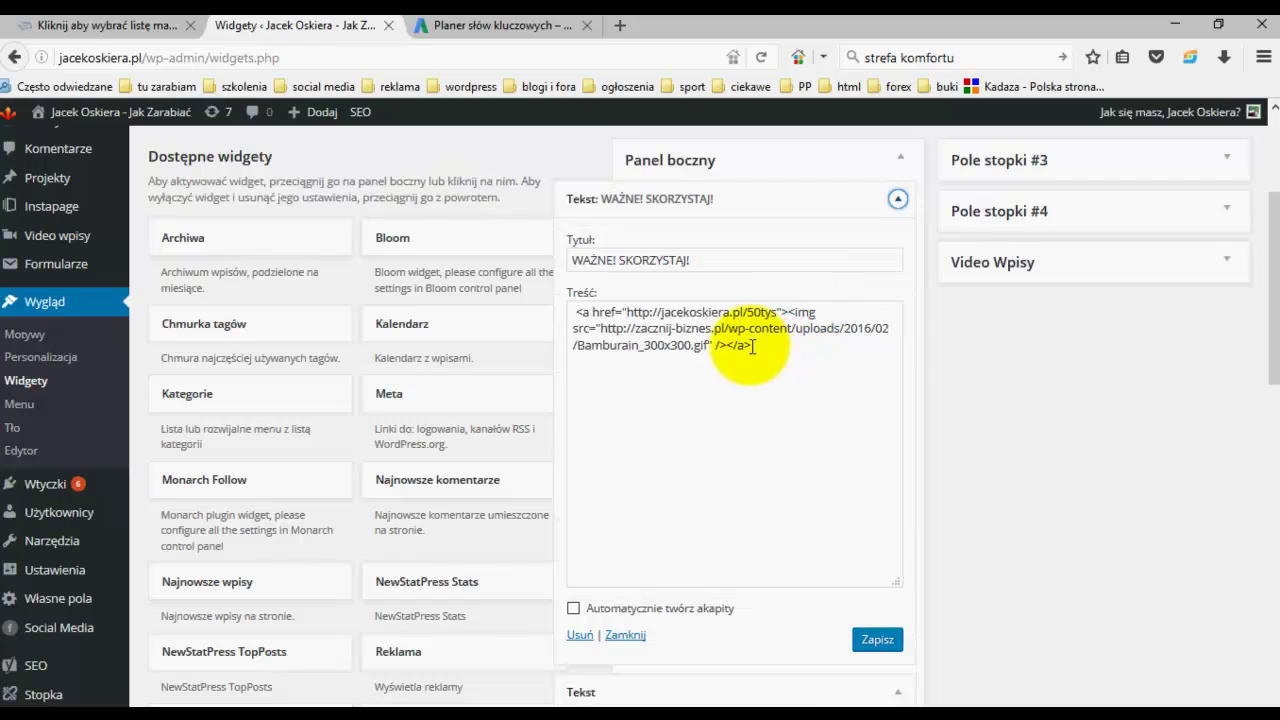
triple_click(752, 346)
right_click(666, 334)
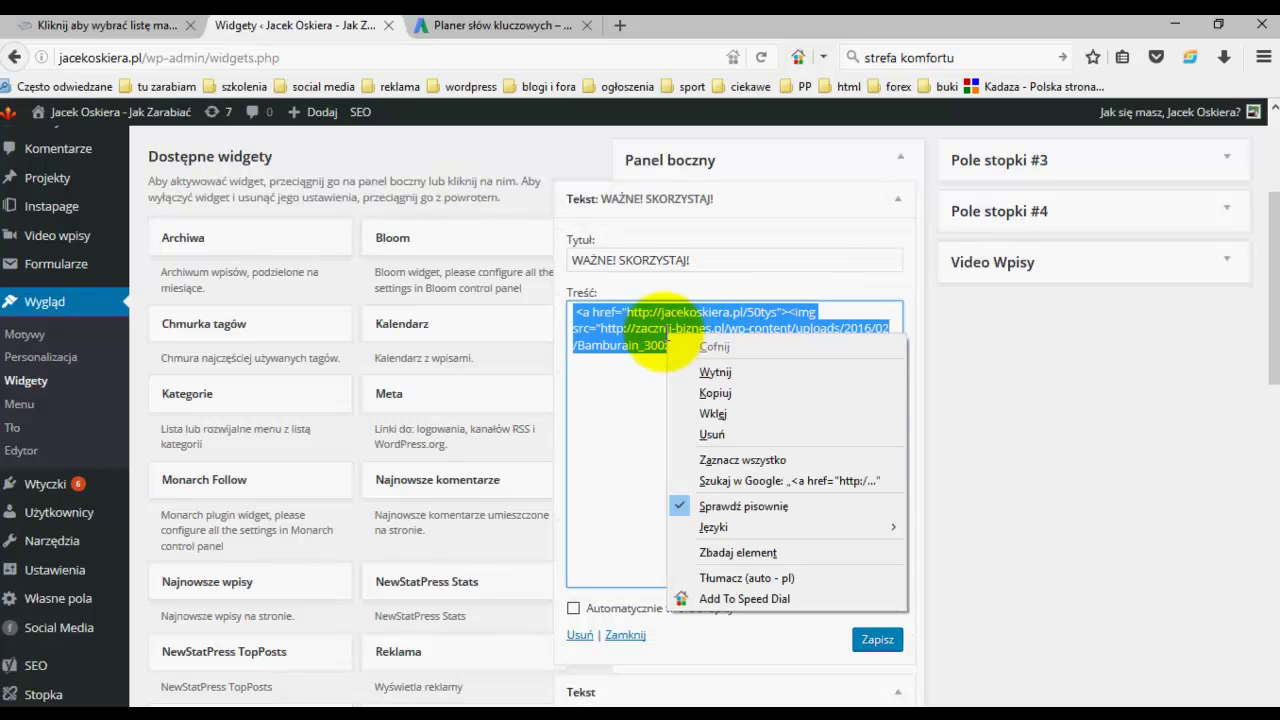
left_click(715, 393)
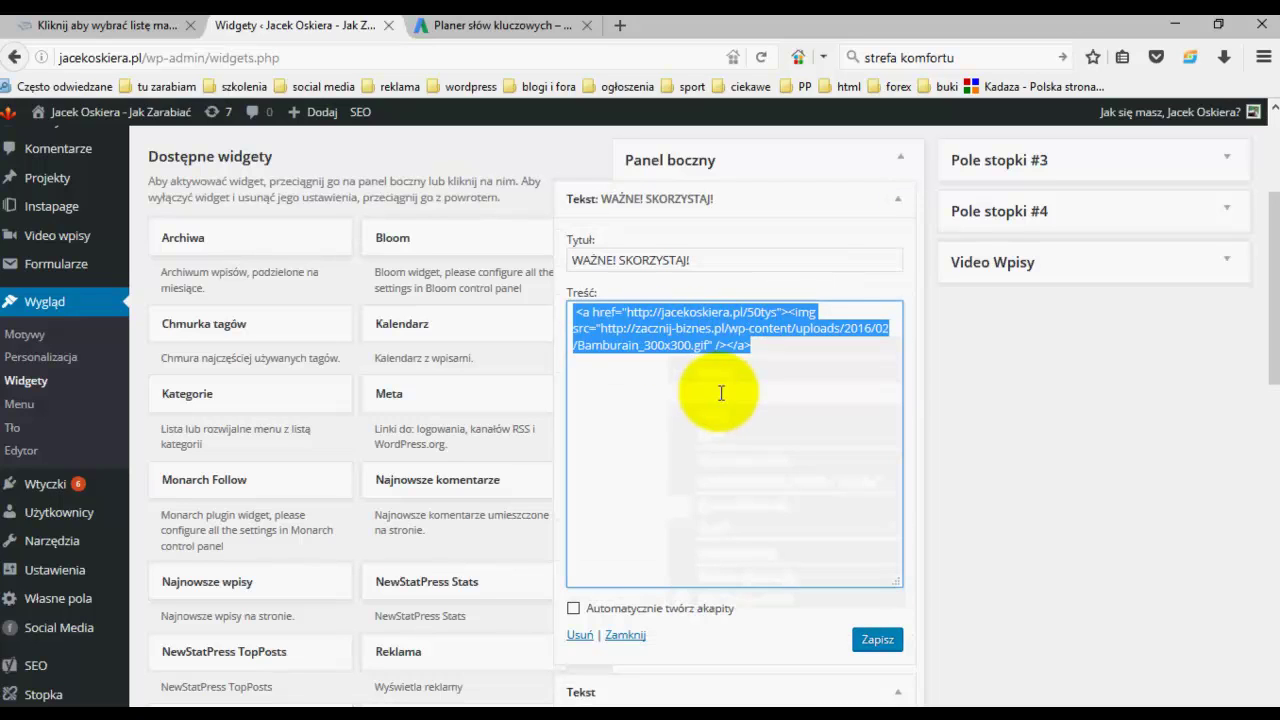
left_click(898, 204)
left_click(637, 376)
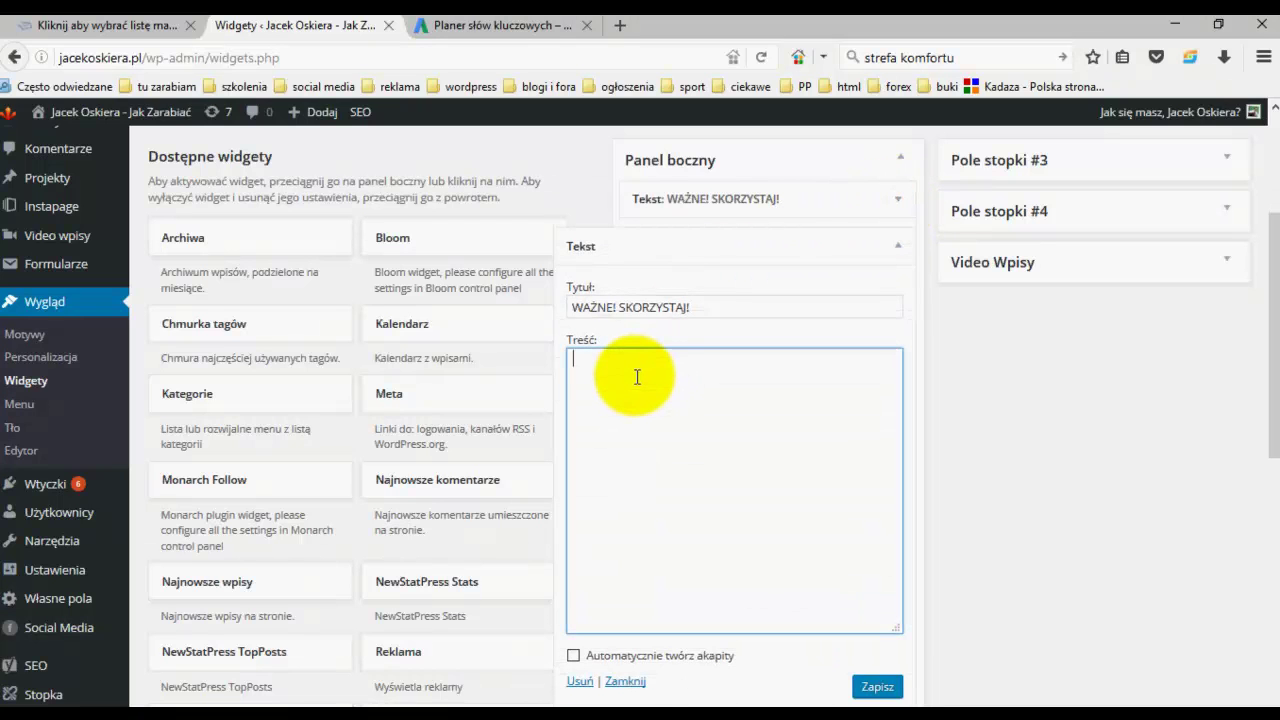
key("ctrl+v")
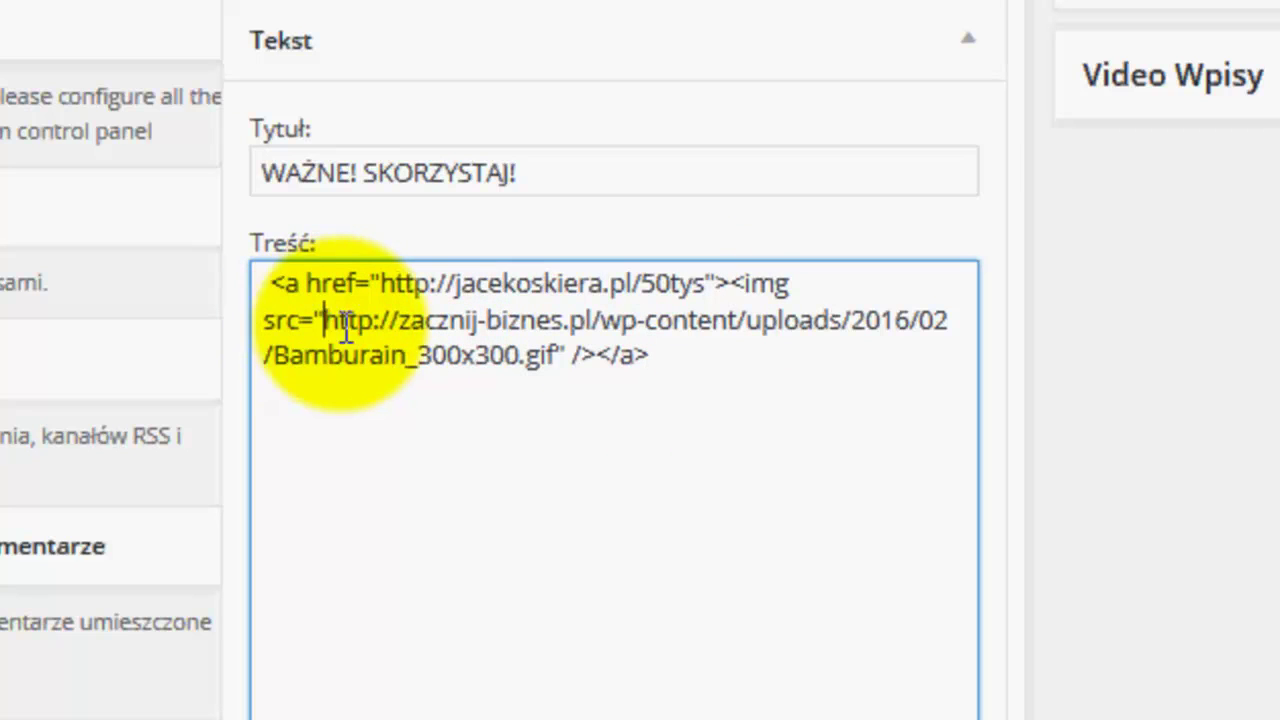
Step: Replace "50tys" at the end of the link address in the new widget's code with "akademia-biznesu"
left_click_drag(325, 321, 551, 360)
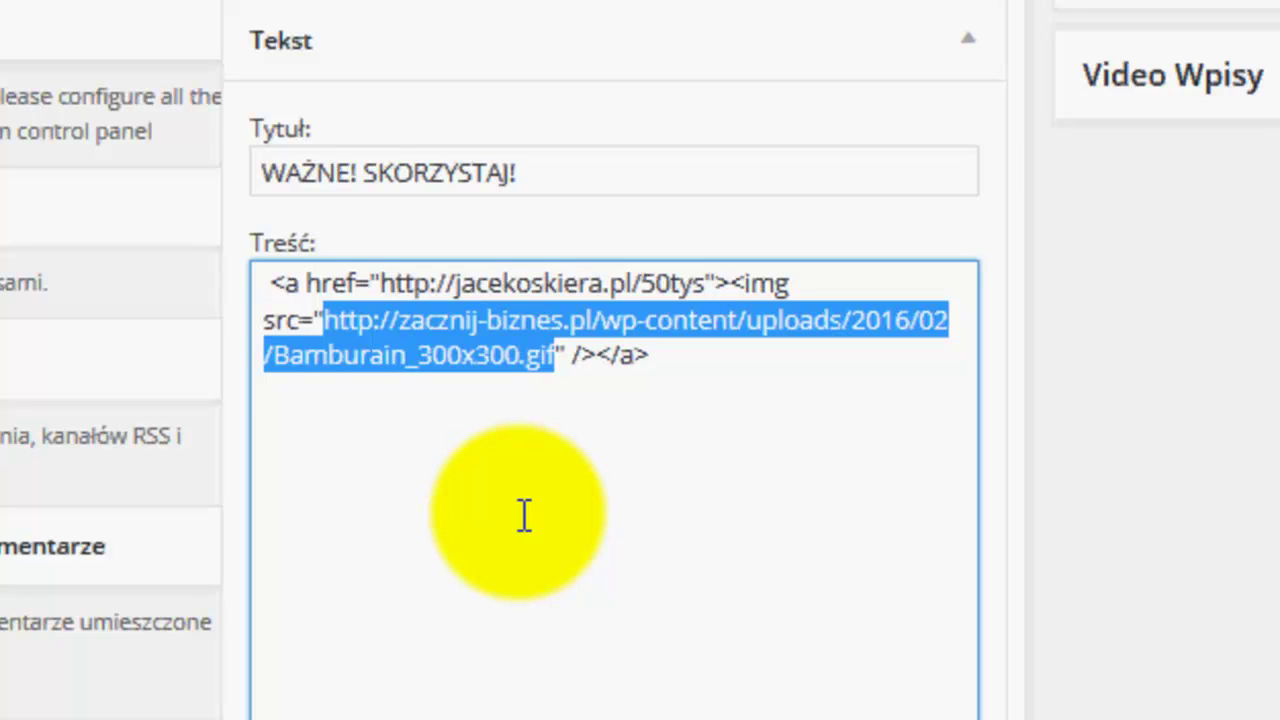
left_click(461, 284)
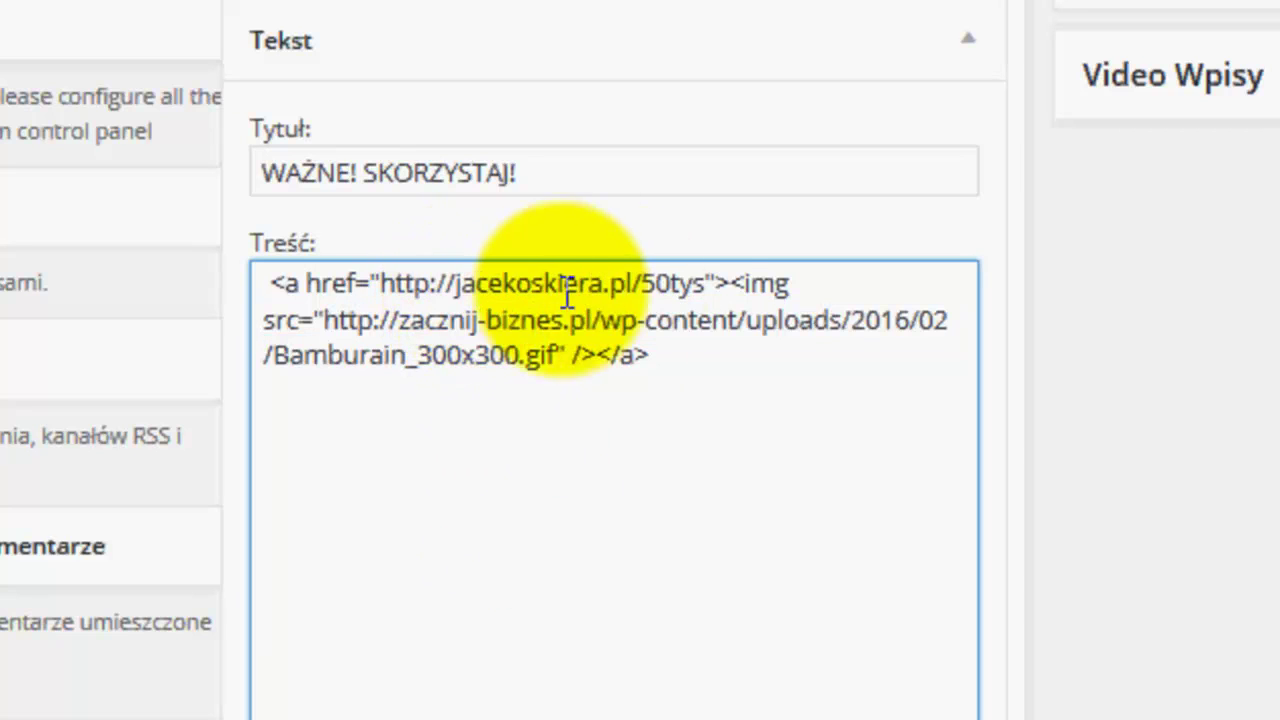
left_click_drag(640, 285, 707, 284)
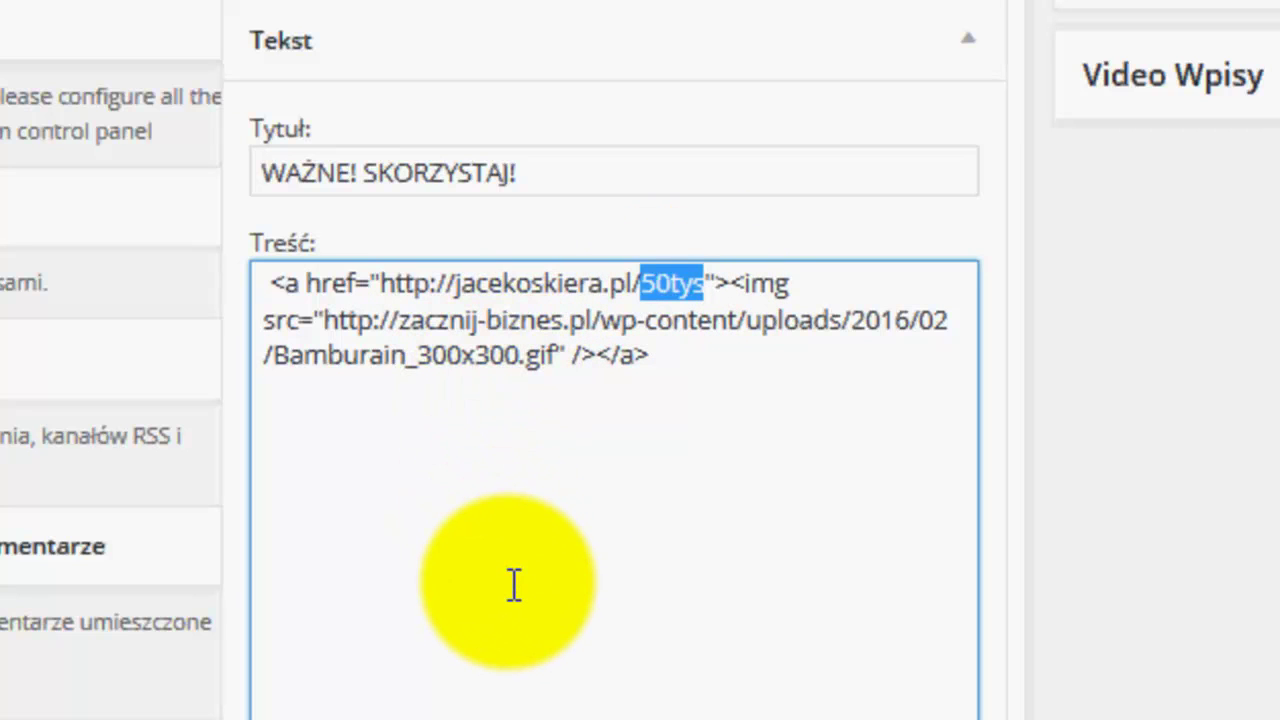
type("aka")
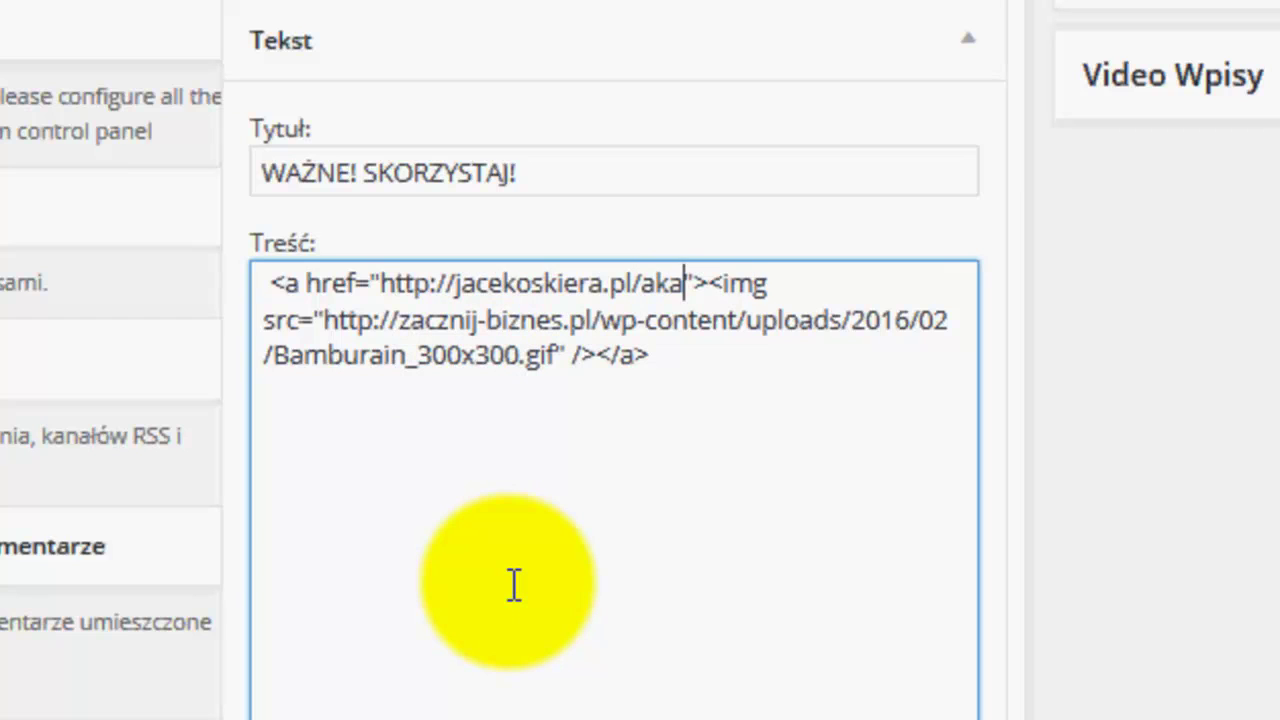
type("demia-")
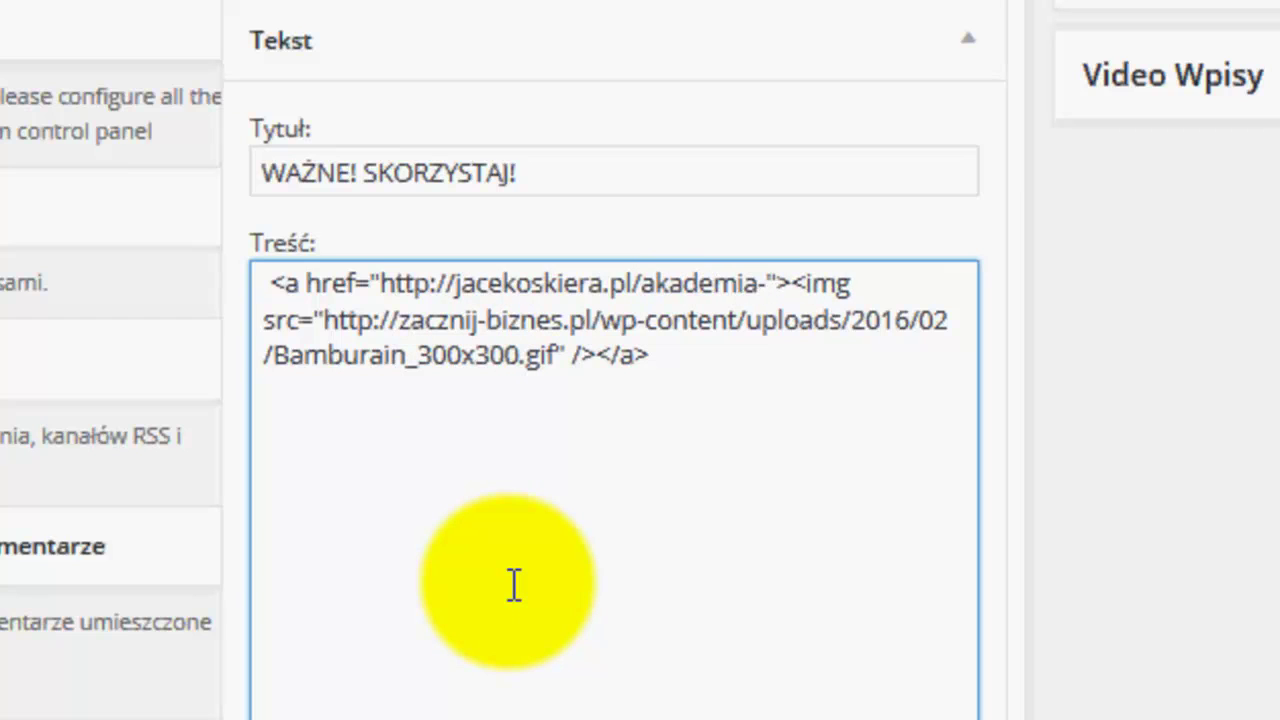
type("biznesu")
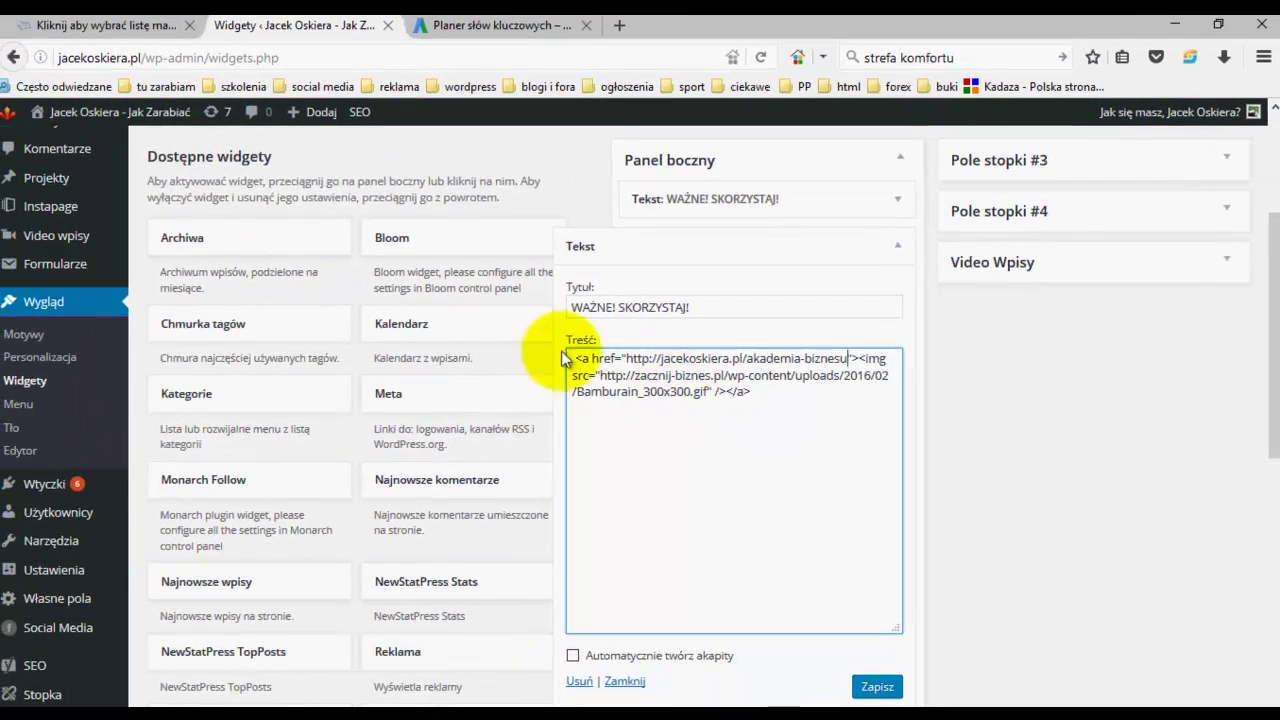
Step: Open the media library in a new browser tab and switch to it
scroll(199, 455, "up", 4)
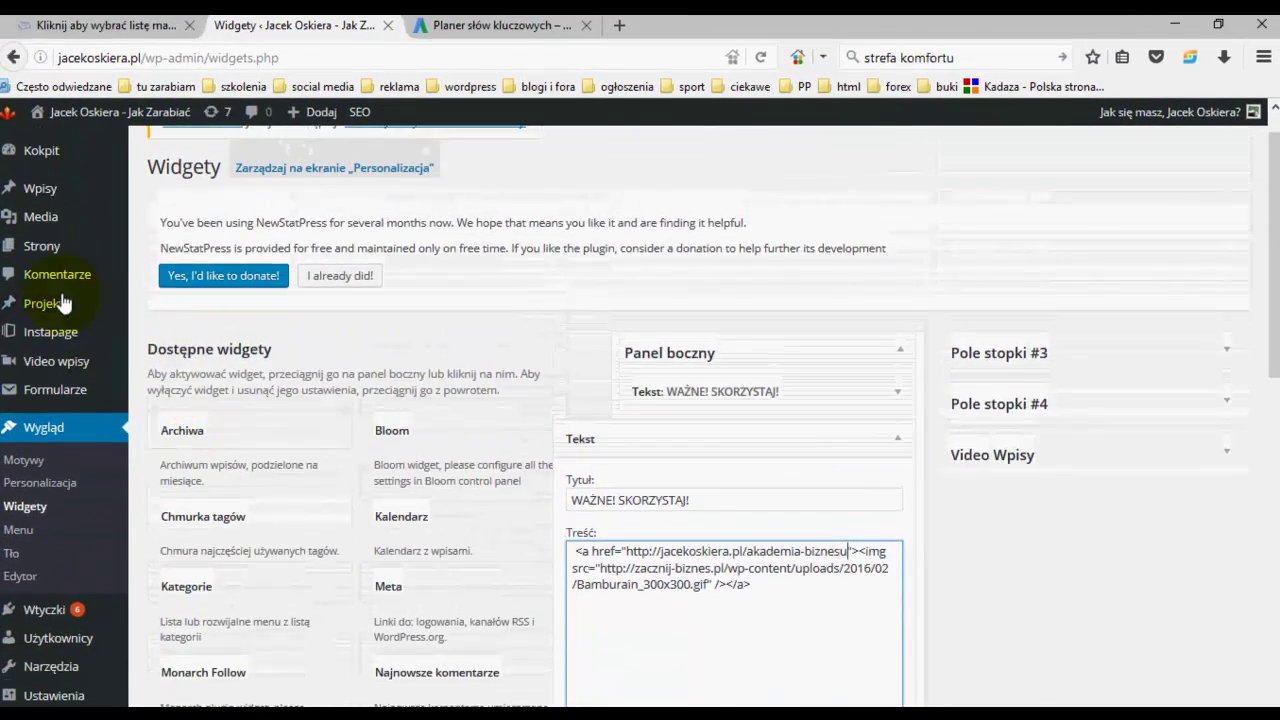
mouse_move(40, 227)
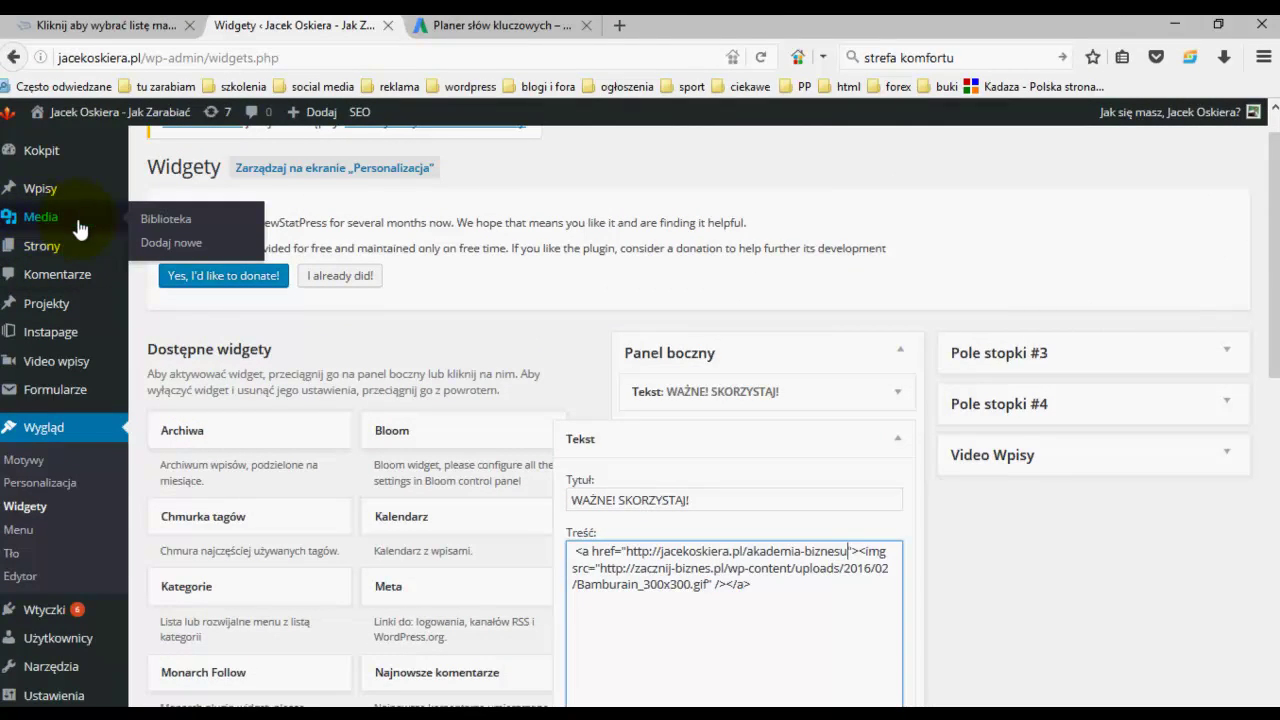
right_click(183, 228)
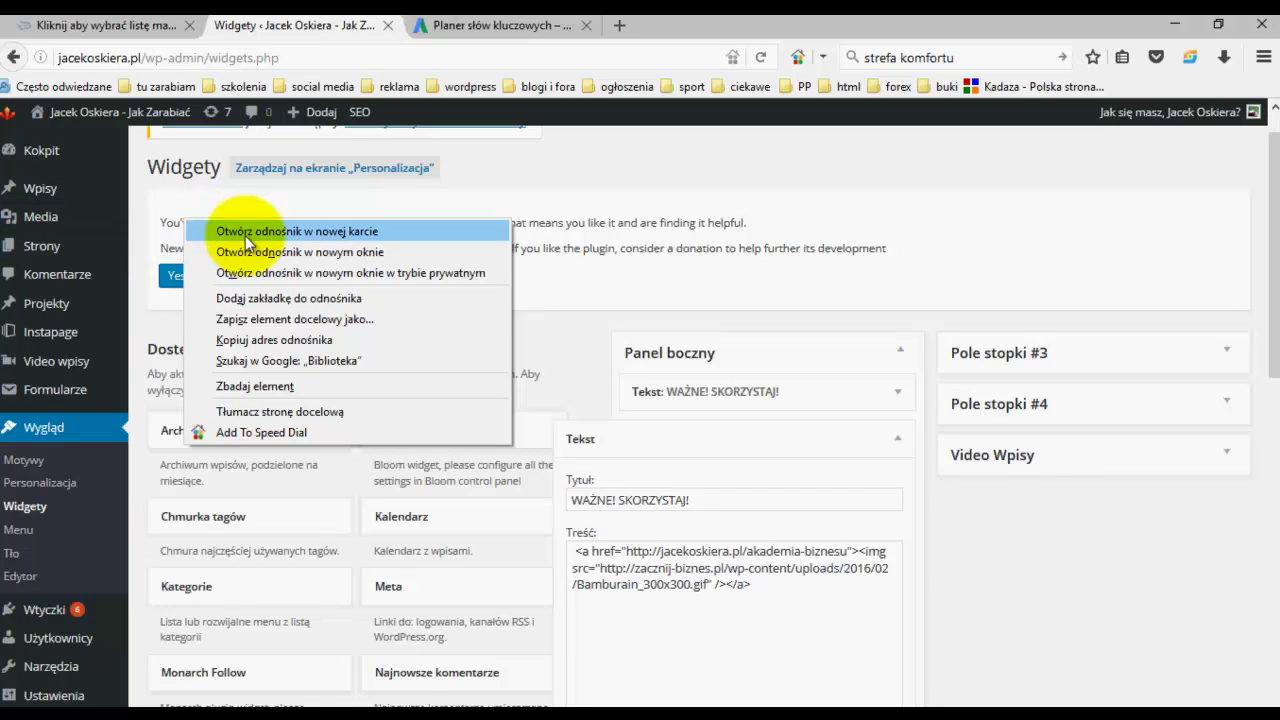
left_click(245, 235)
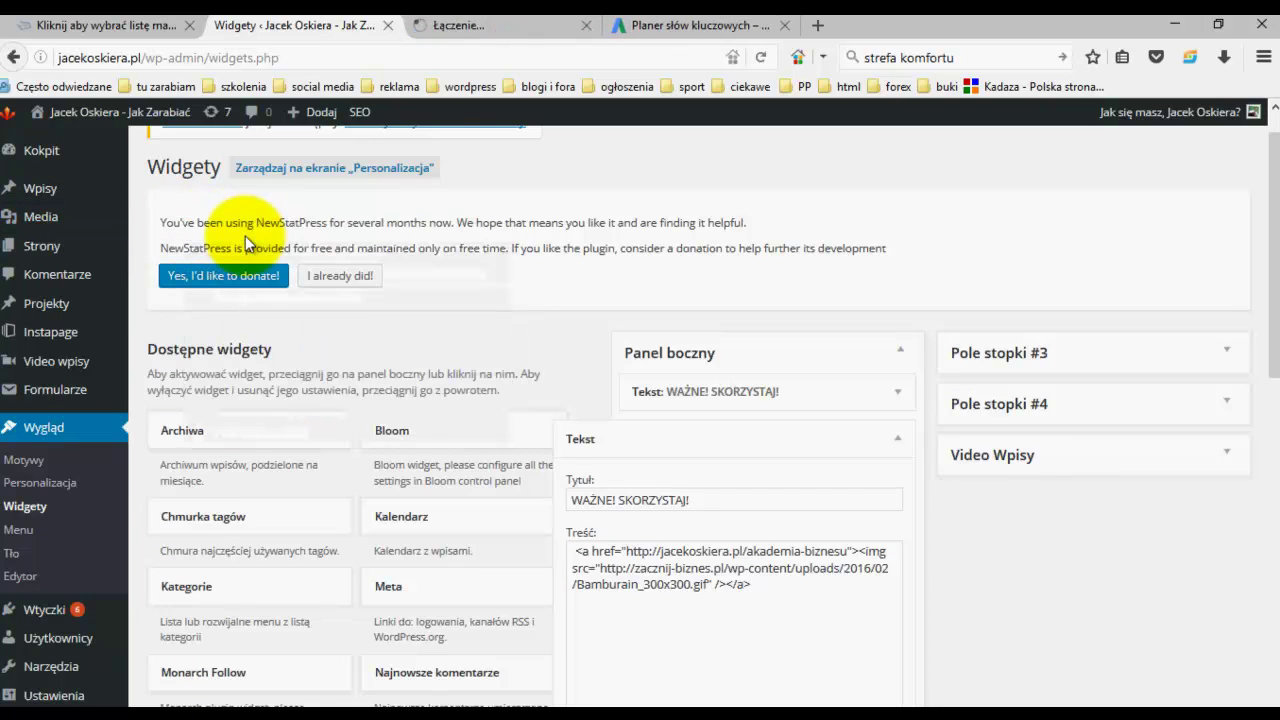
left_click(488, 30)
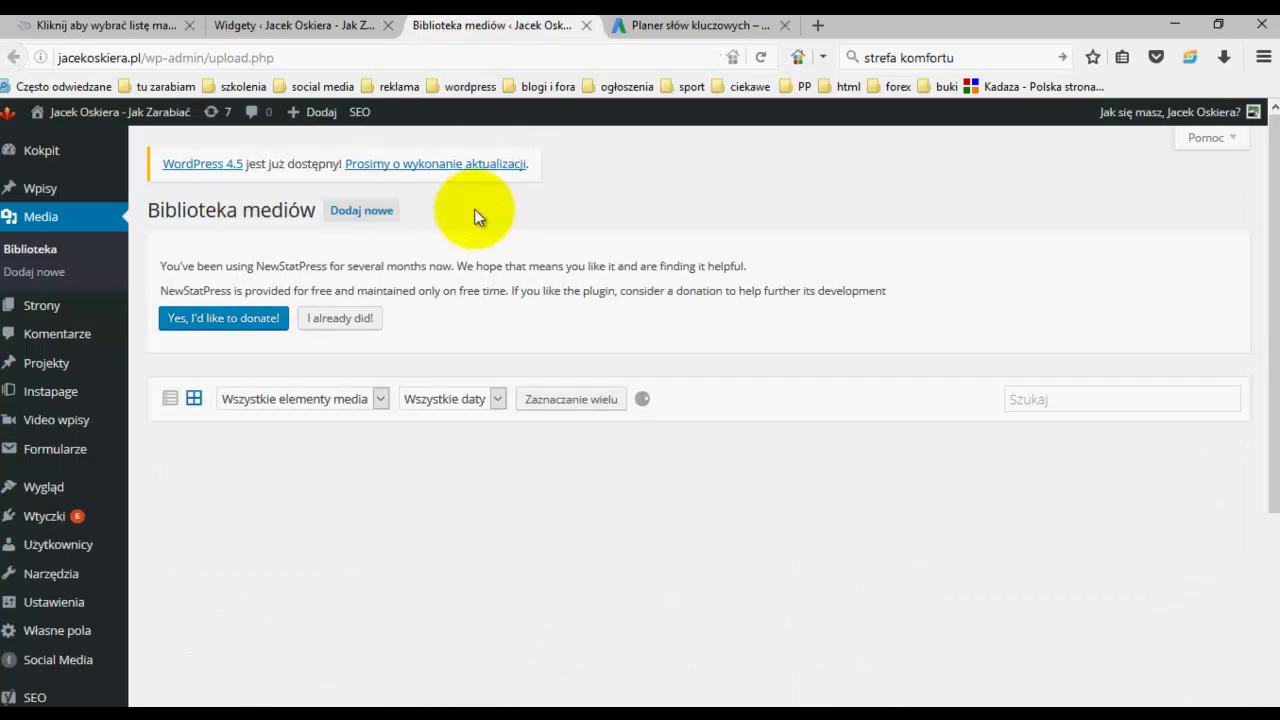
Step: Upload baner_Servaq_300x300_jak-pozyskiwac-partnerow.png from the szkolenia > Servaq > obrazki folder to the media library
left_click(358, 212)
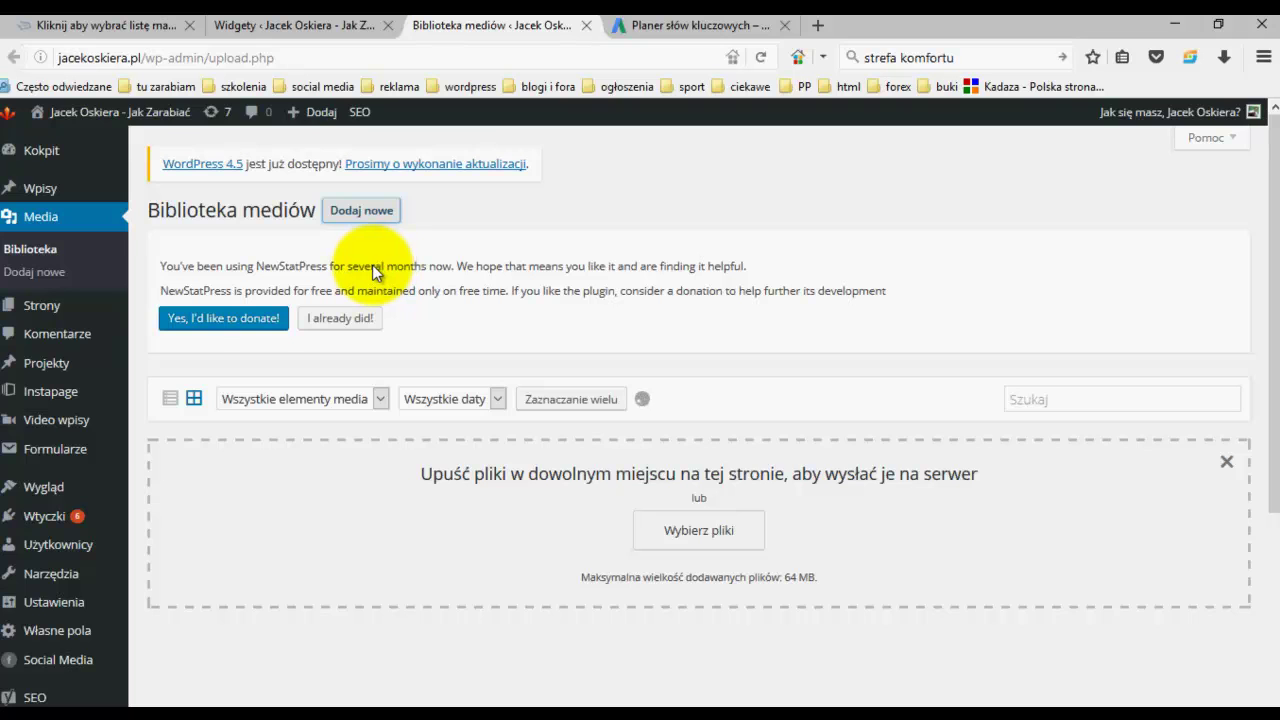
scroll(699, 437, "down", 2)
left_click(699, 437)
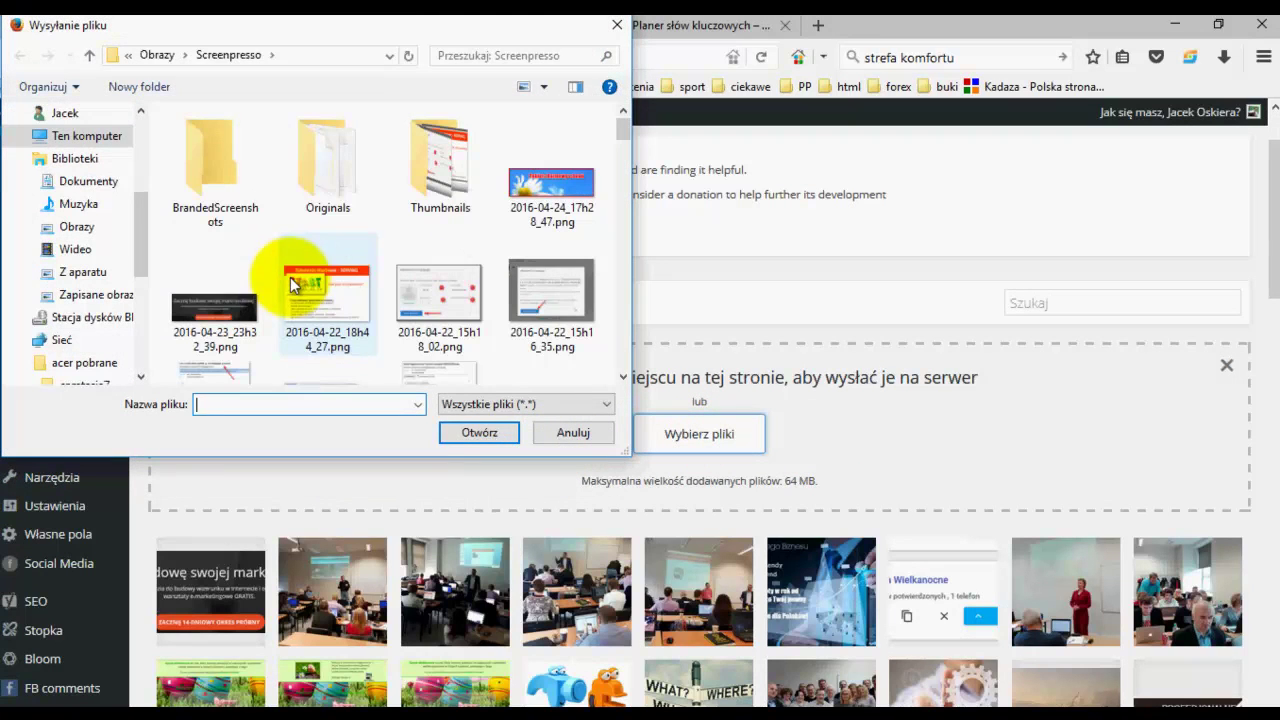
left_click_drag(304, 32, 350, 64)
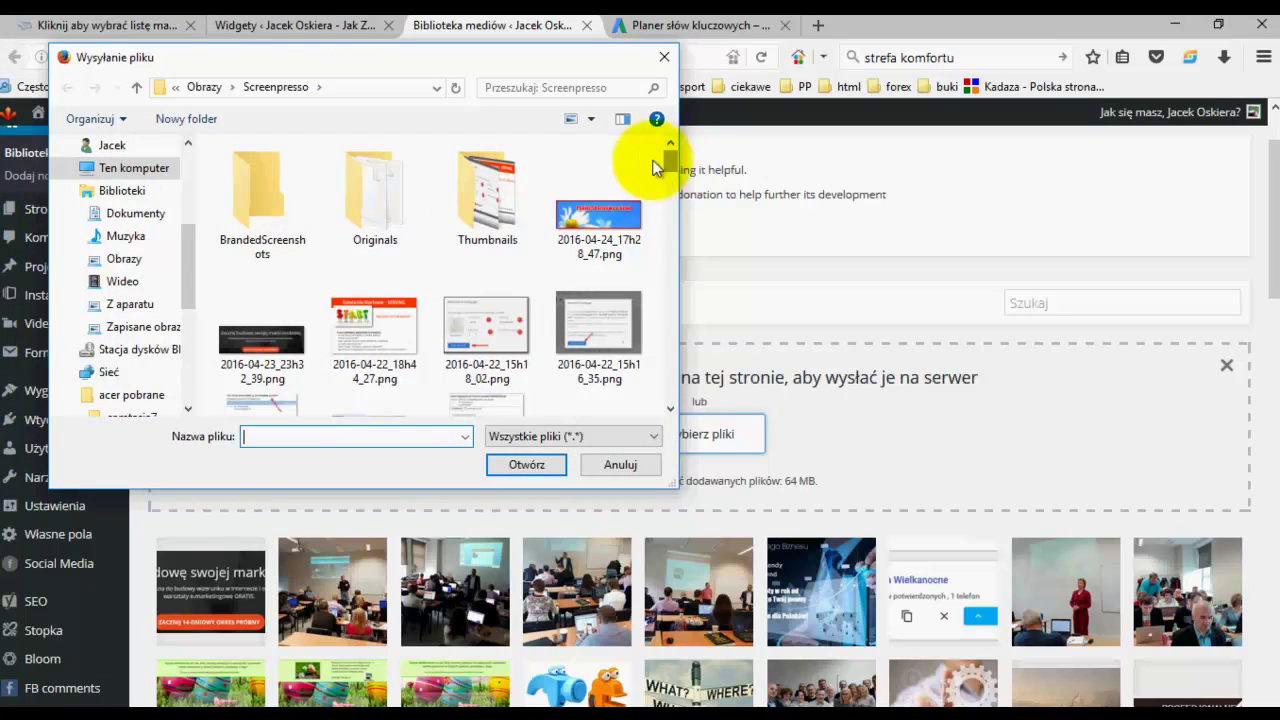
left_click(133, 213)
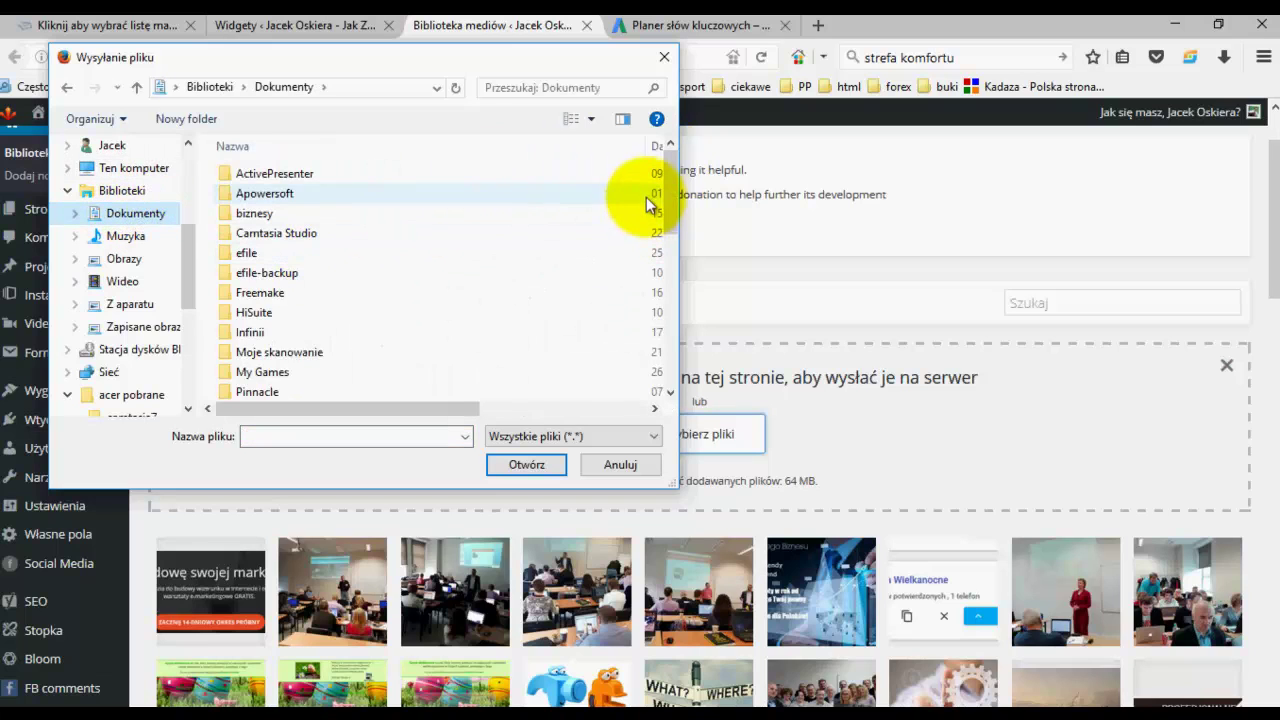
left_click_drag(670, 200, 668, 226)
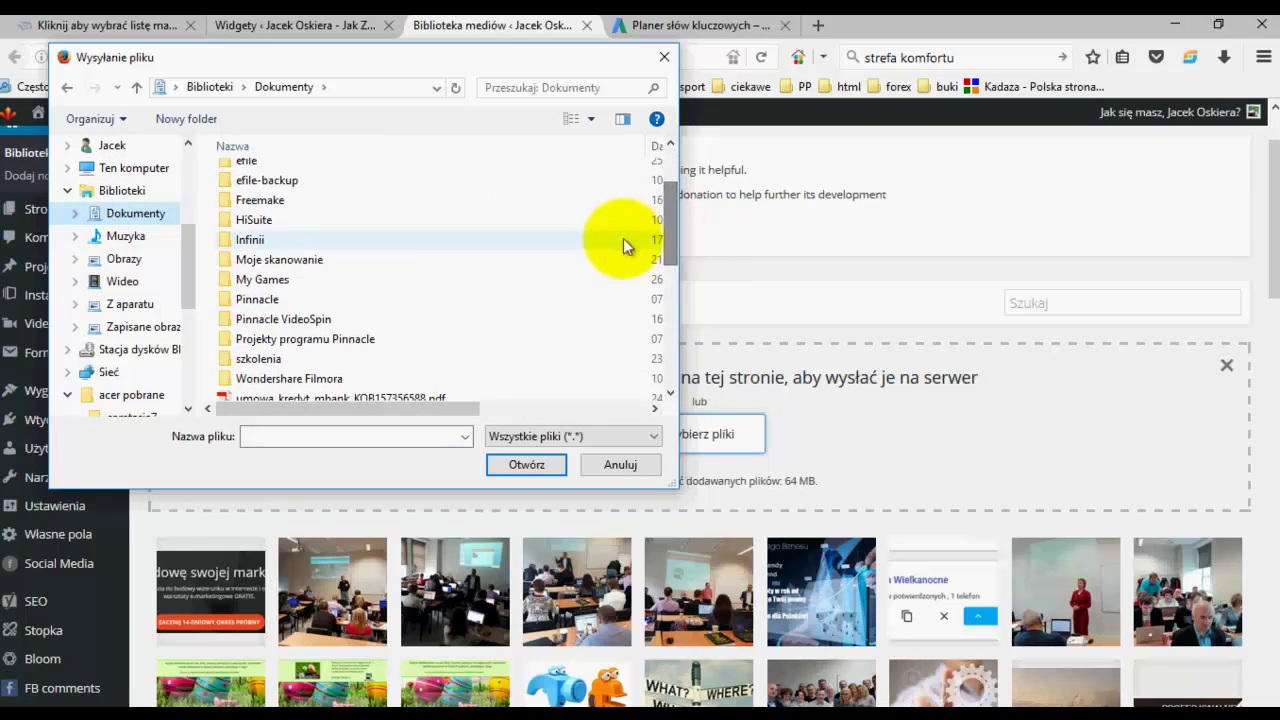
double_click(240, 360)
left_click(405, 352)
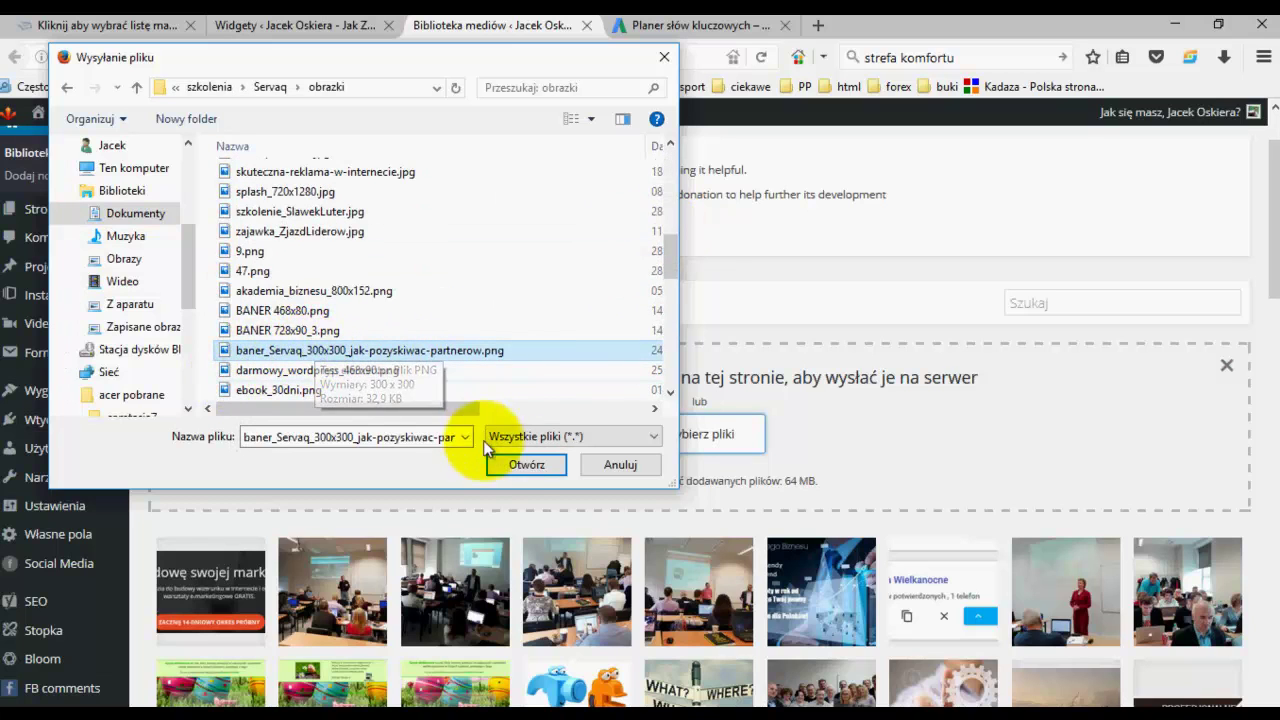
left_click(513, 464)
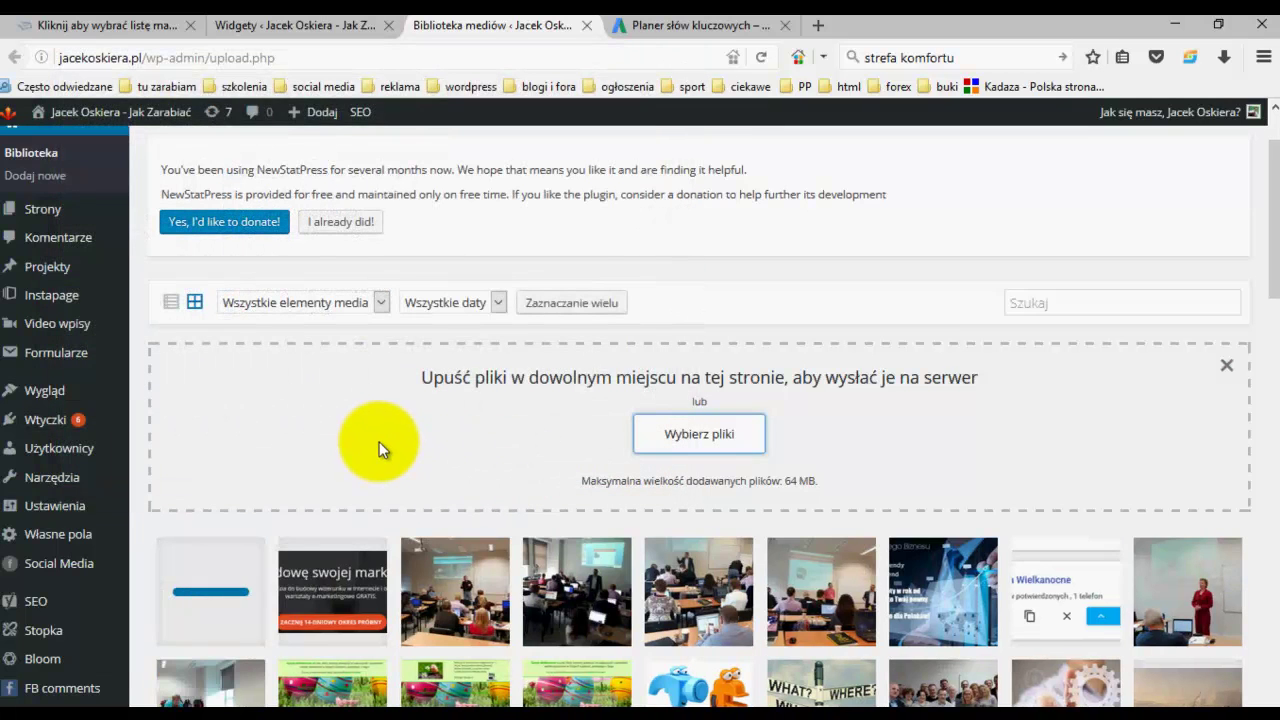
Step: Copy the file URL of the uploaded "Skutecznie Pozyskiwać" banner from its attachment details and close the details
scroll(380, 442, "down", 3)
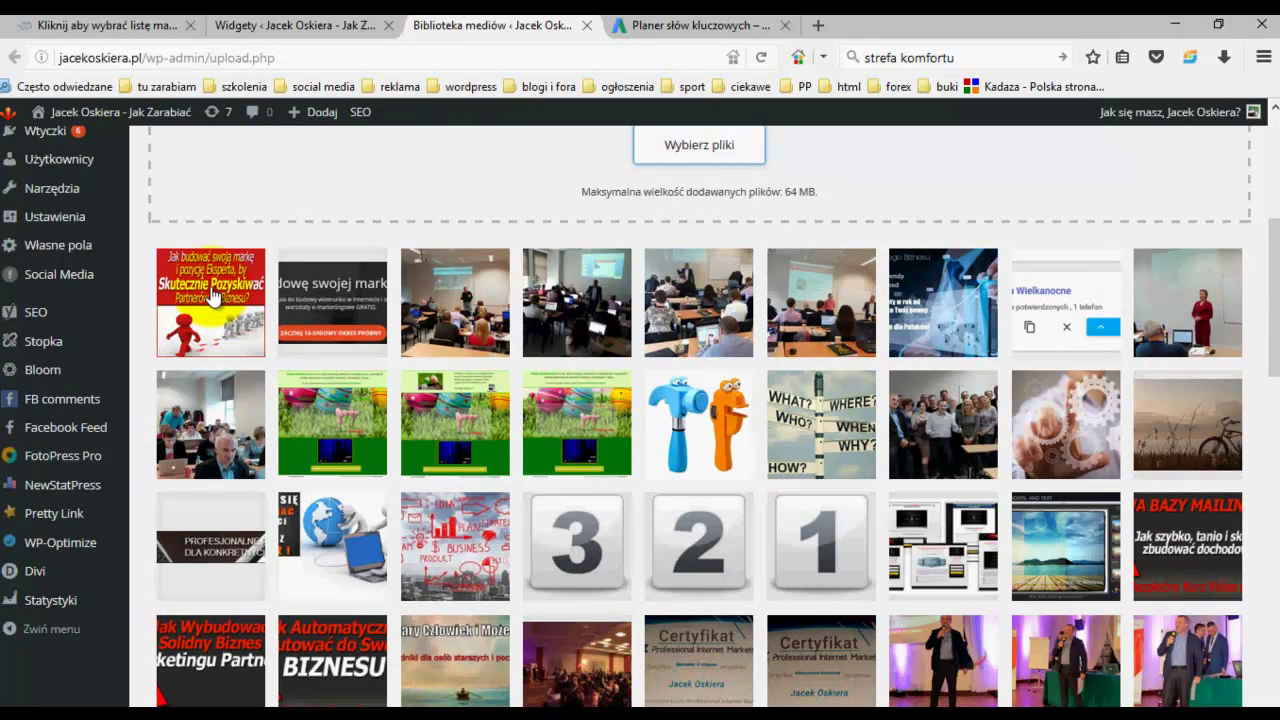
left_click(212, 295)
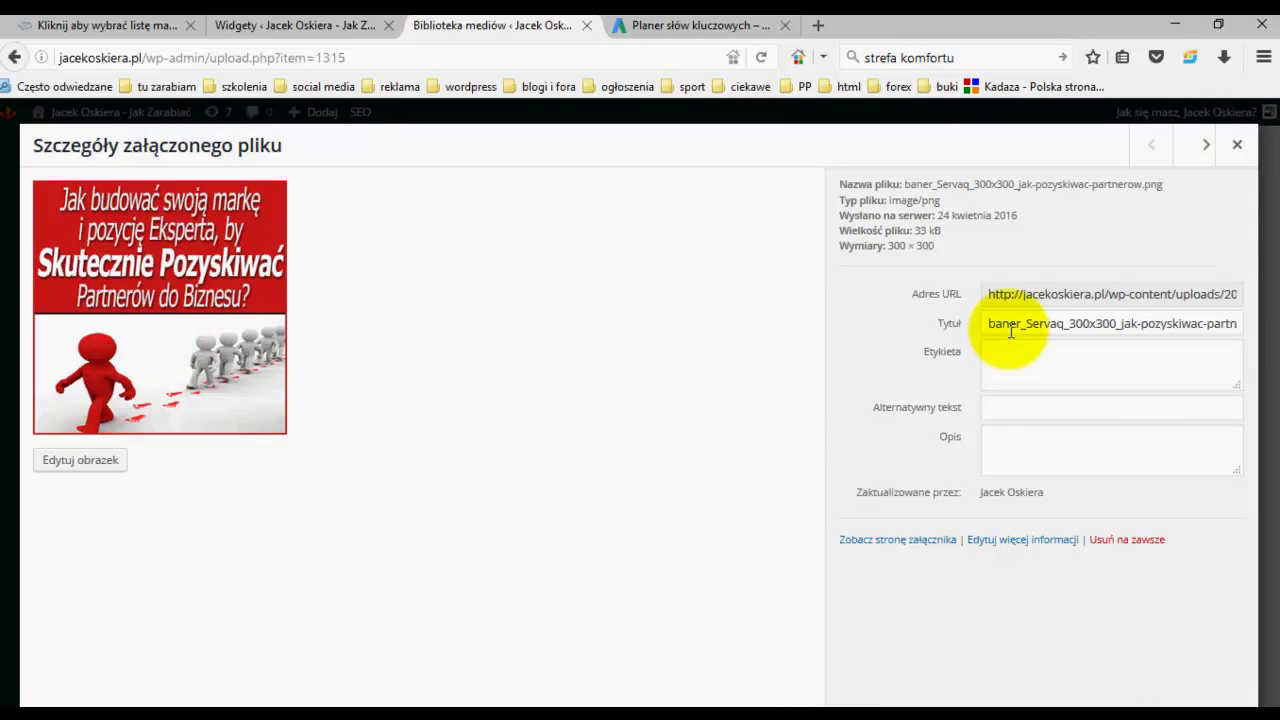
left_click_drag(990, 296, 1268, 297)
key("ctrl+c")
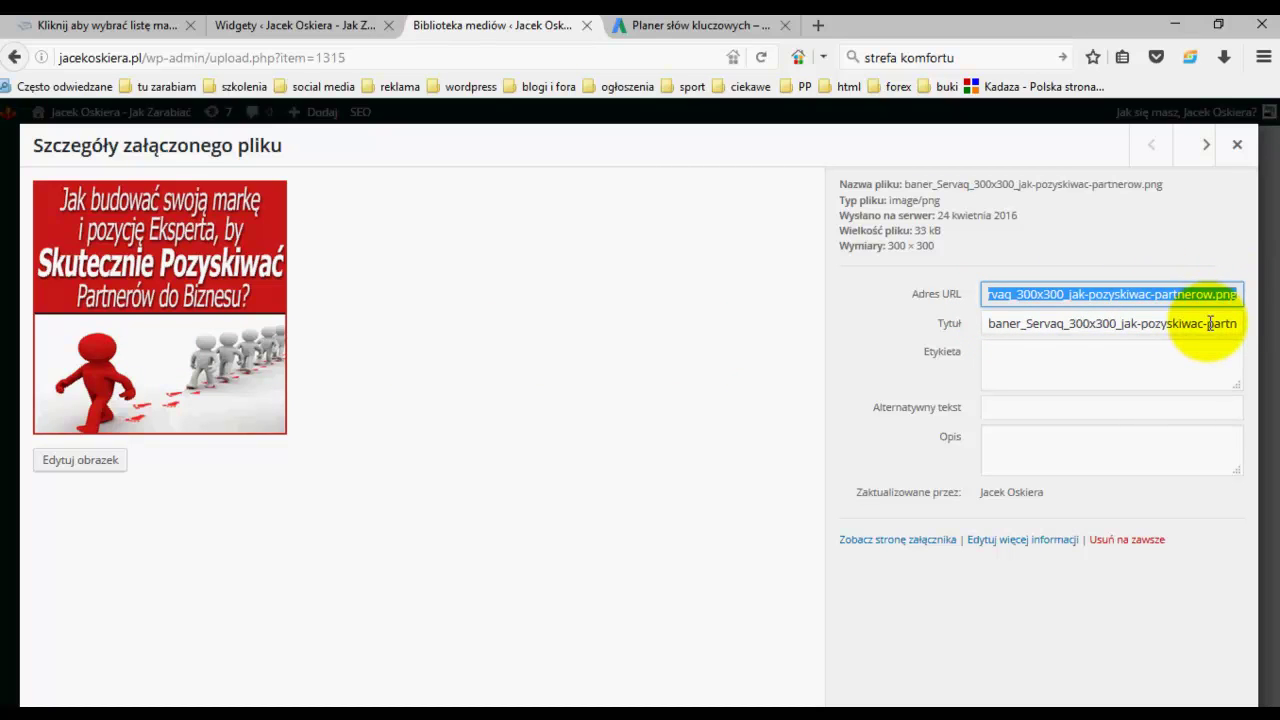
left_click(1237, 147)
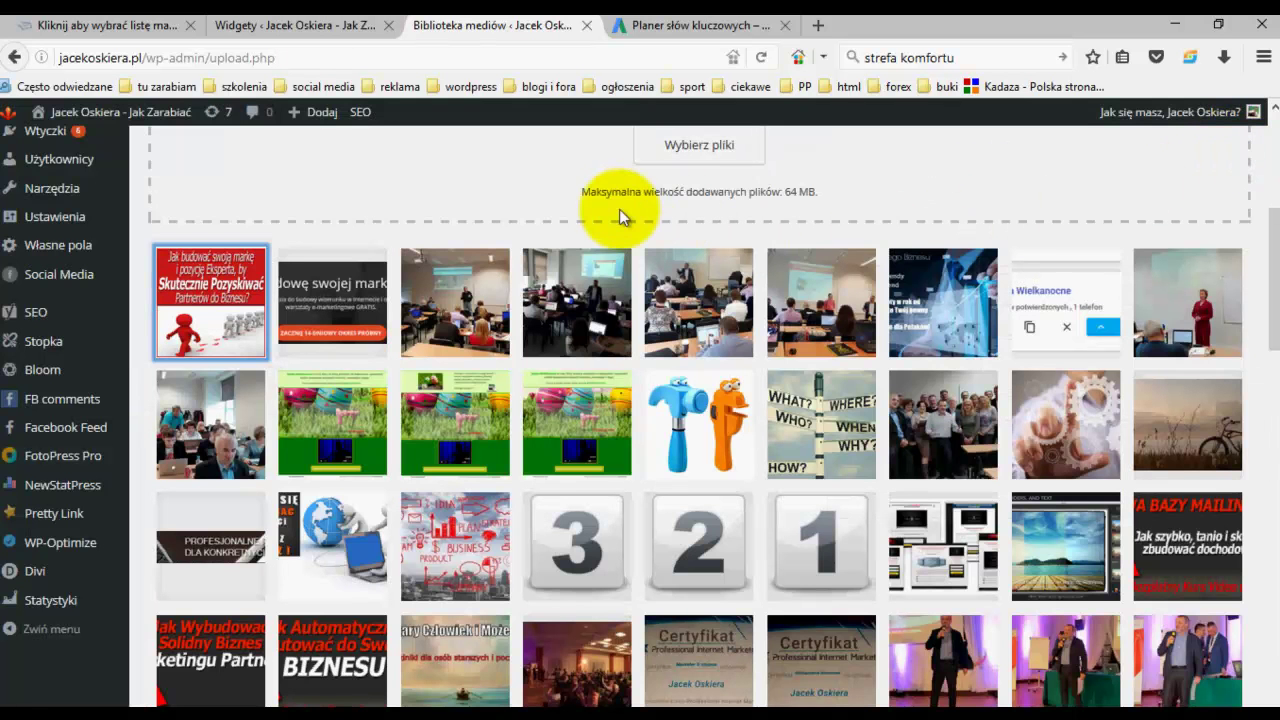
Step: Replace the image source address in the new sidebar widget's code with the copied URL of baner_Servaq_300x300_jak-pozyskiwac-partnerow.png
left_click(297, 30)
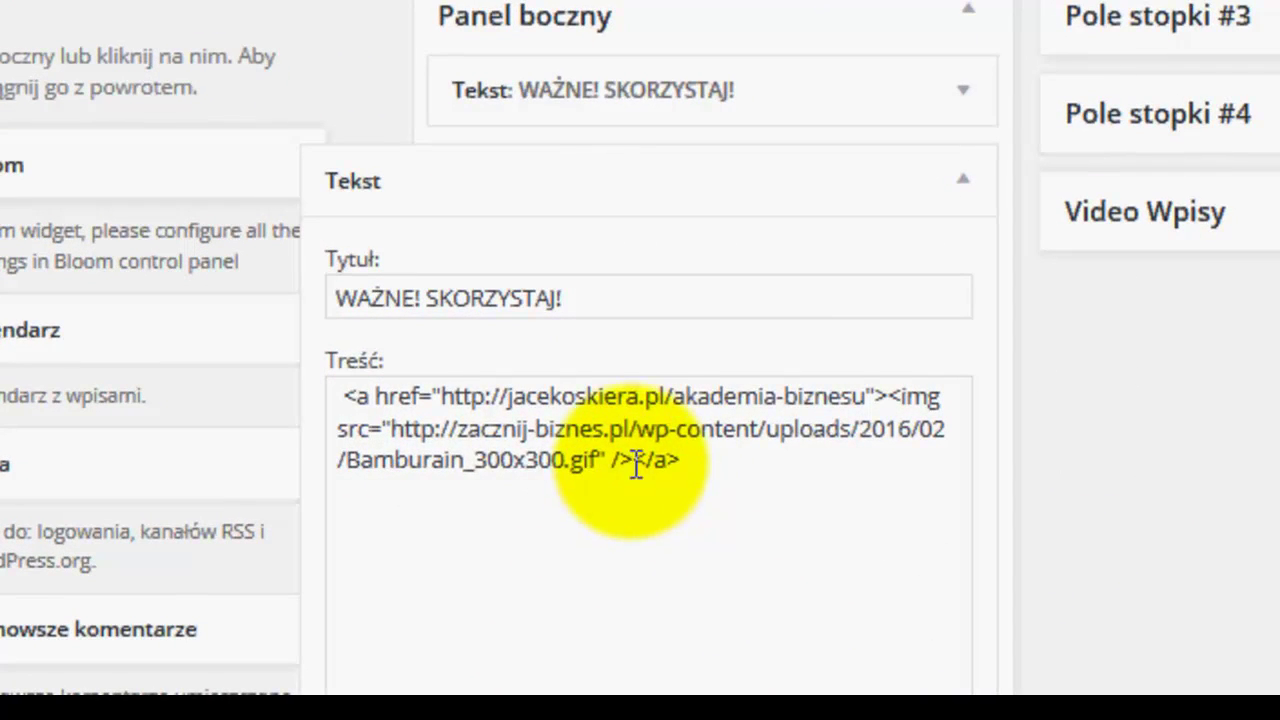
left_click(393, 430)
left_click_drag(393, 430, 594, 470)
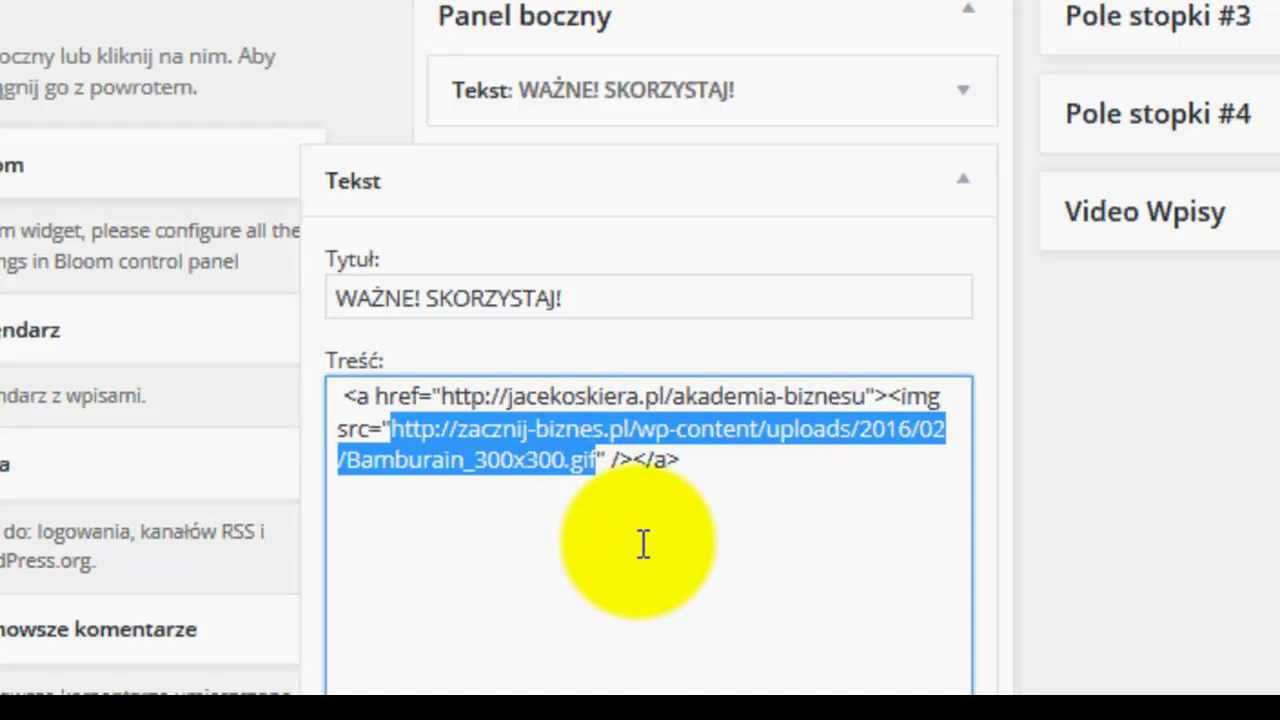
key("ctrl+v")
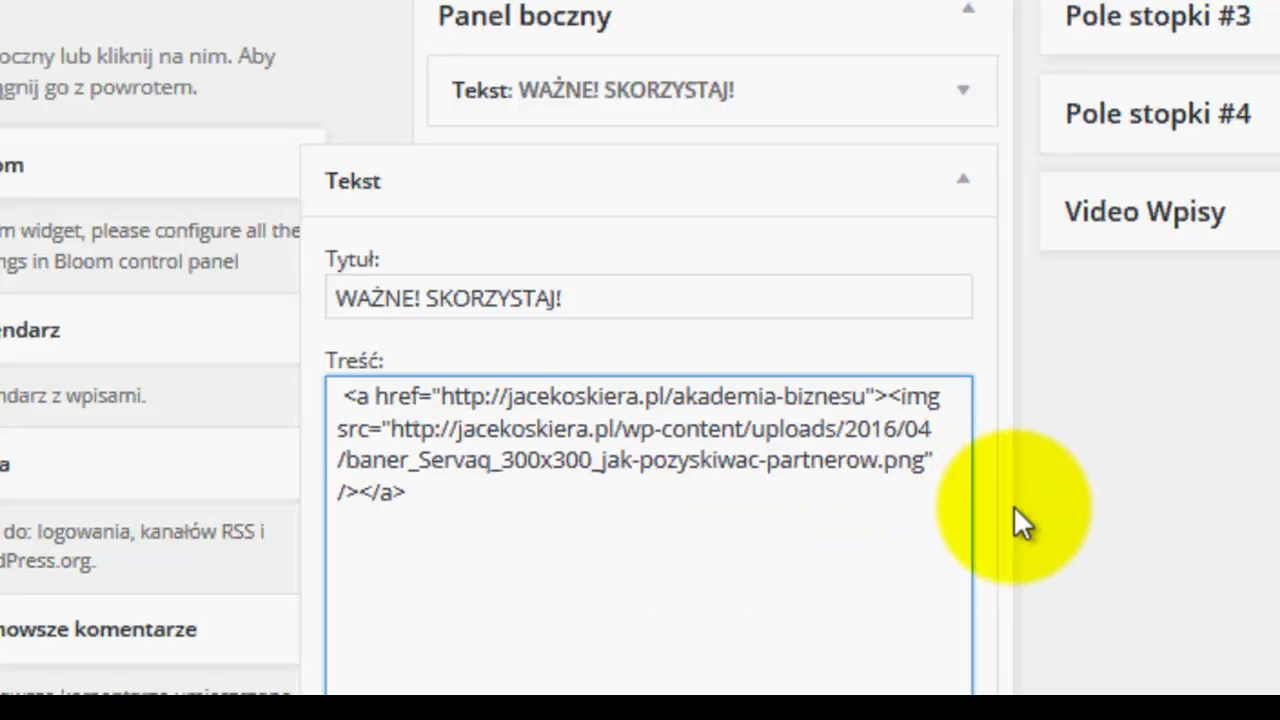
Step: Save the new text widget and collapse it in the Panel boczny sidebar
scroll(1048, 513, "down", 2)
scroll(1048, 513, "down", 3)
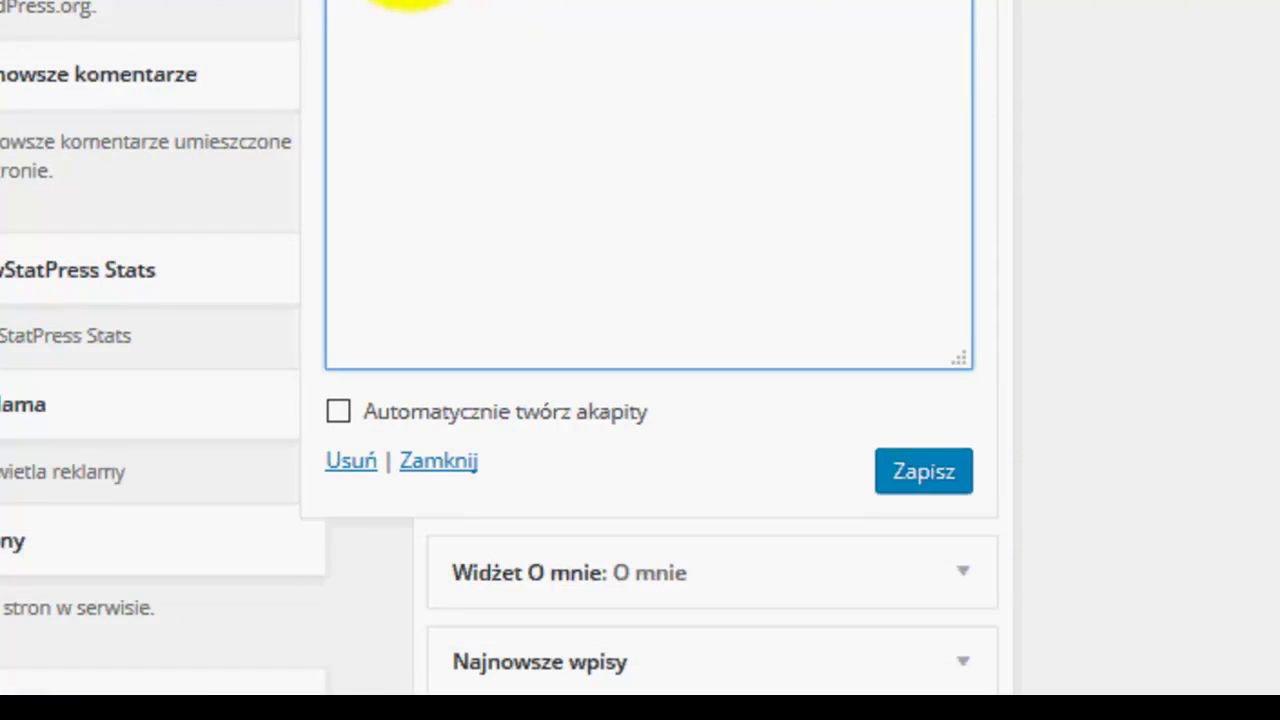
left_click(920, 478)
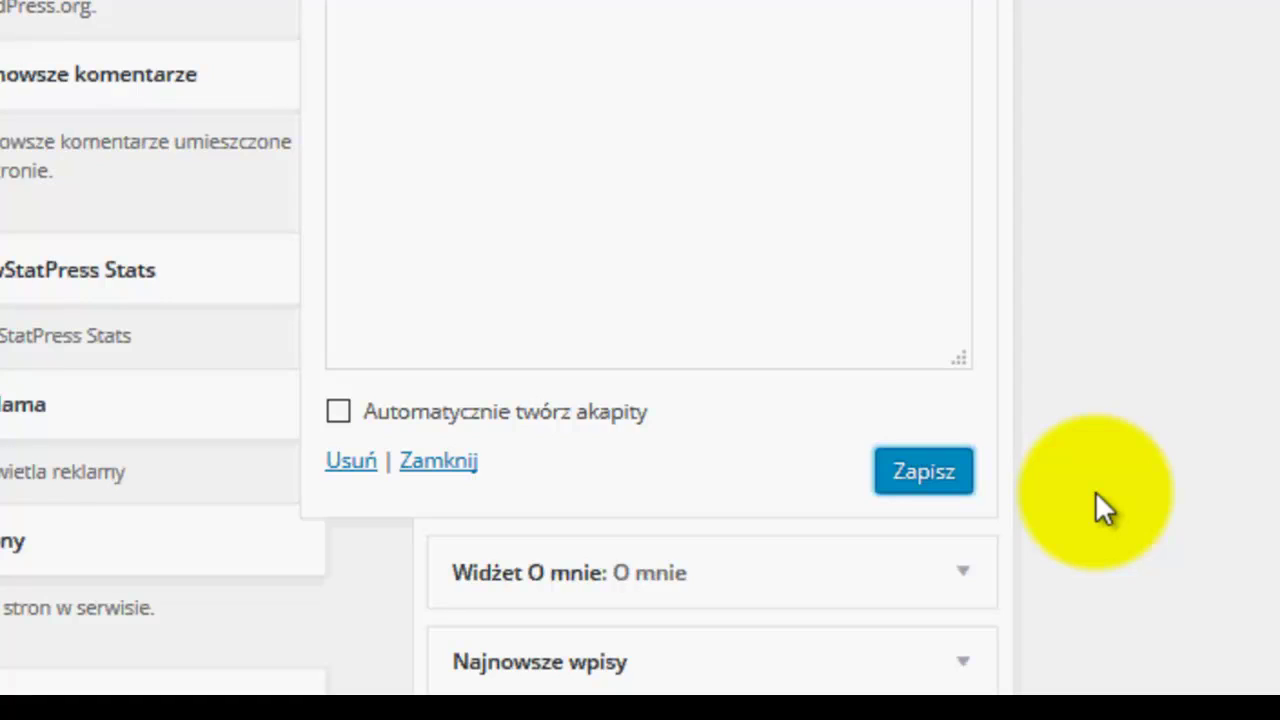
left_click(445, 462)
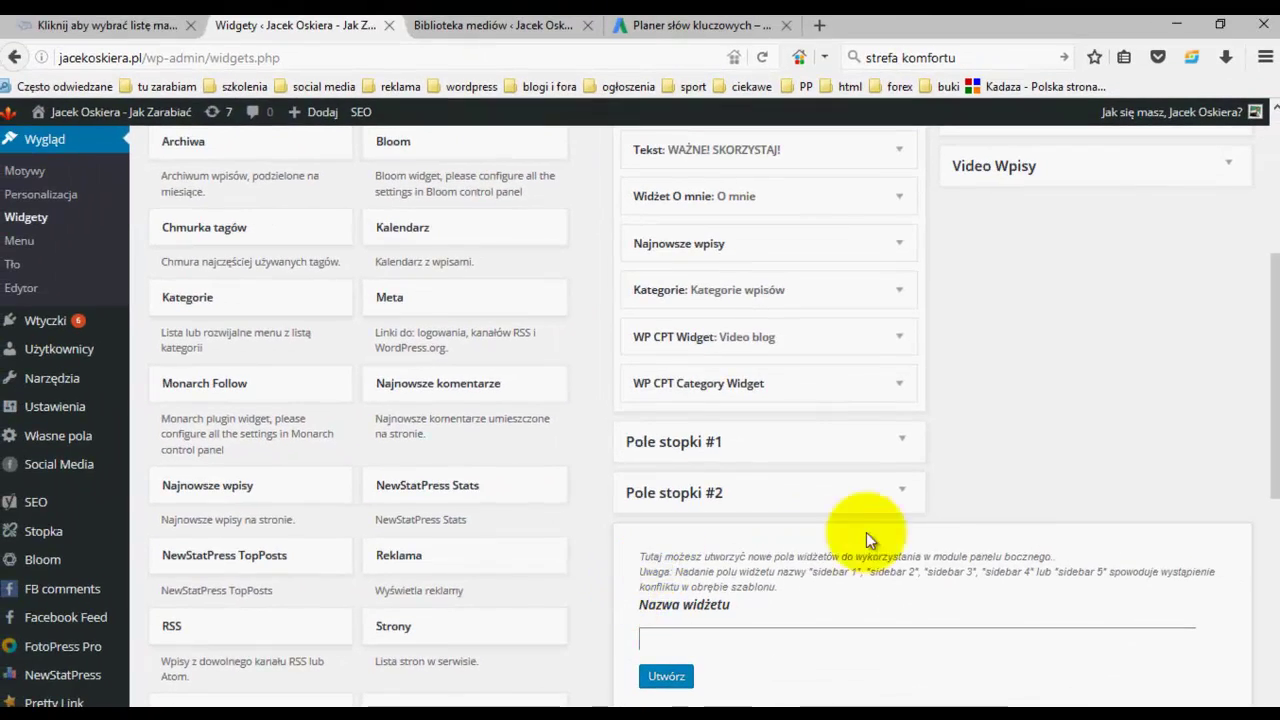
scroll(965, 560, "up", 3)
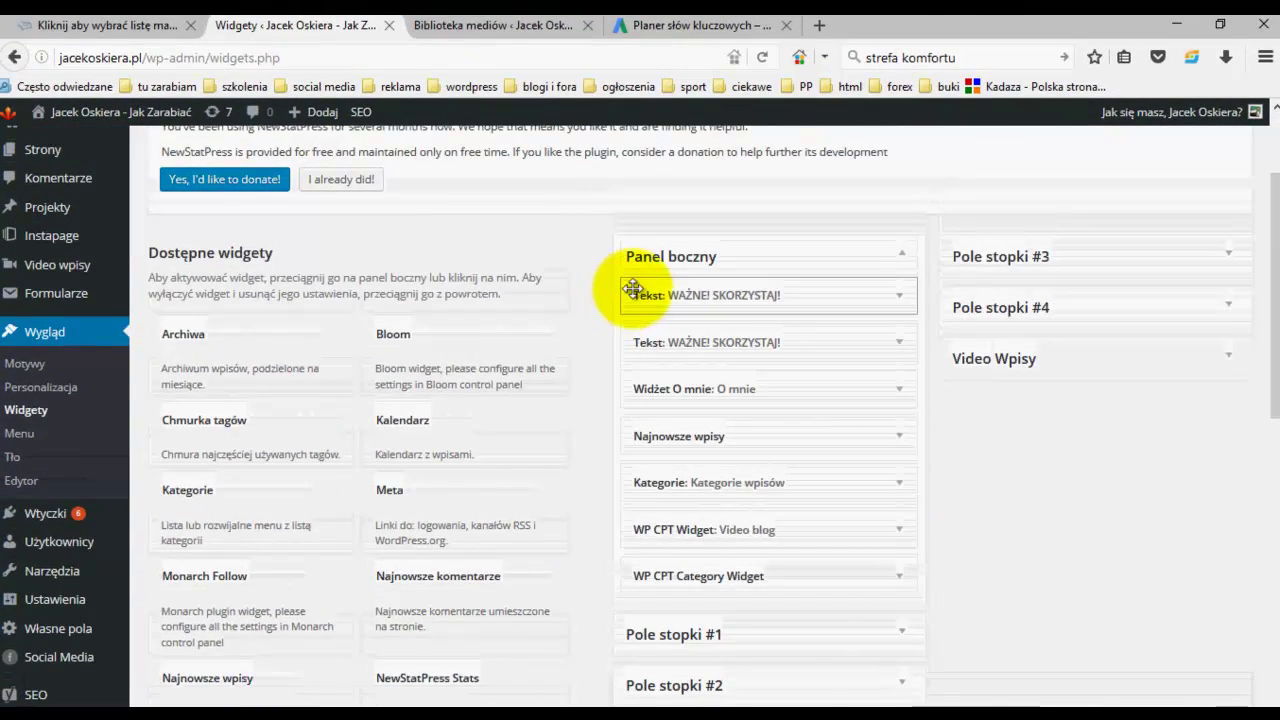
mouse_move(643, 338)
left_mouse_down()
mouse_move(623, 294)
mouse_move(640, 343)
mouse_move(632, 330)
left_mouse_up()
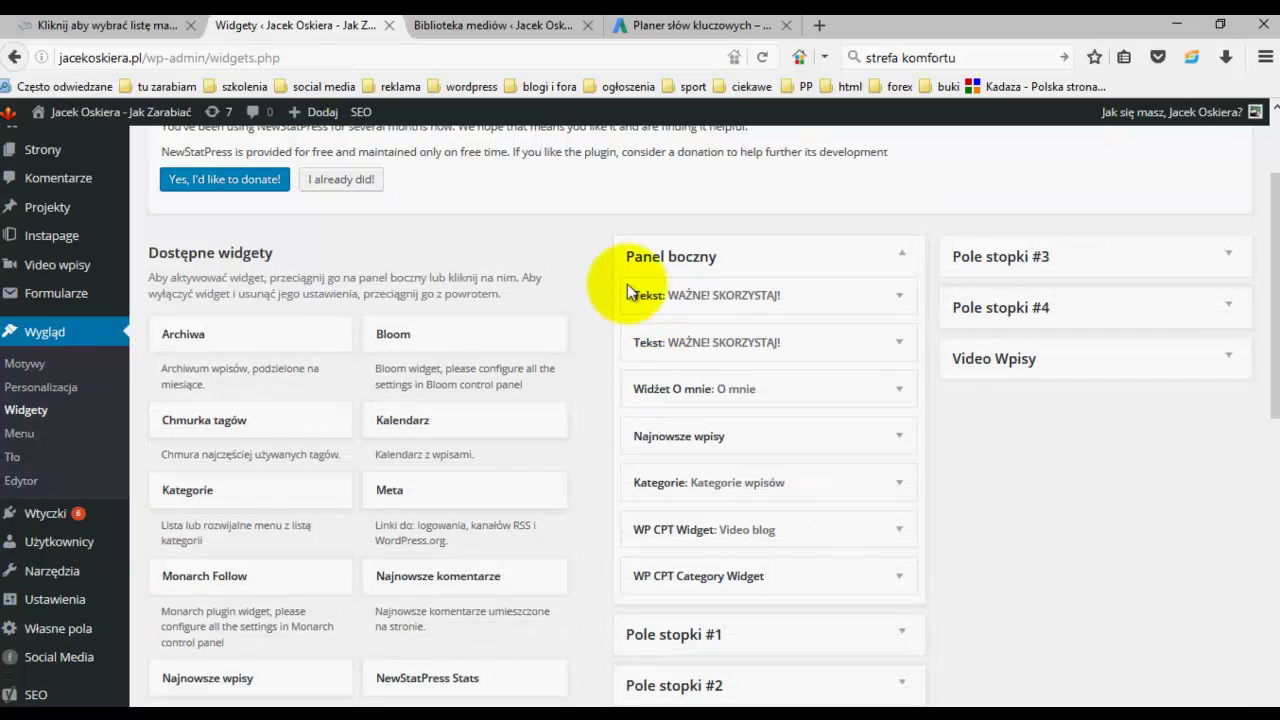
Step: Open the public blog page in place of the media library and check both banners in its sidebar
left_click(472, 26)
left_click(349, 129)
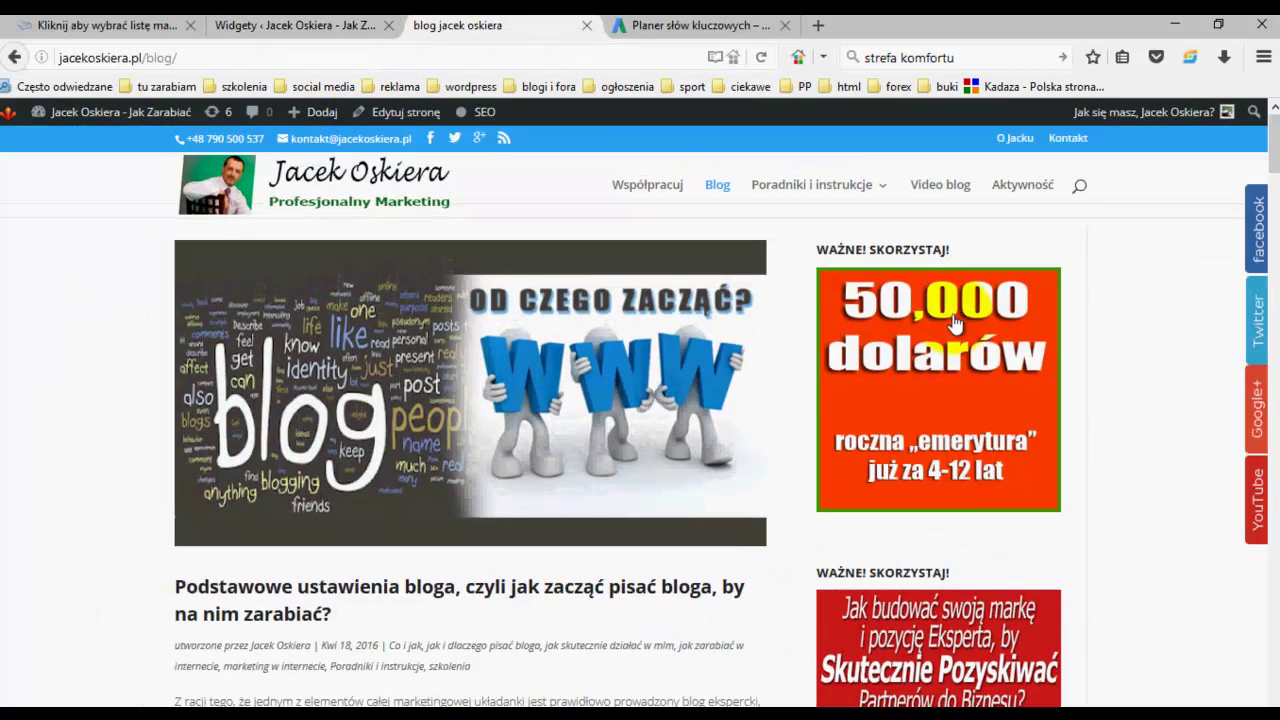
scroll(1134, 591, "down", 3)
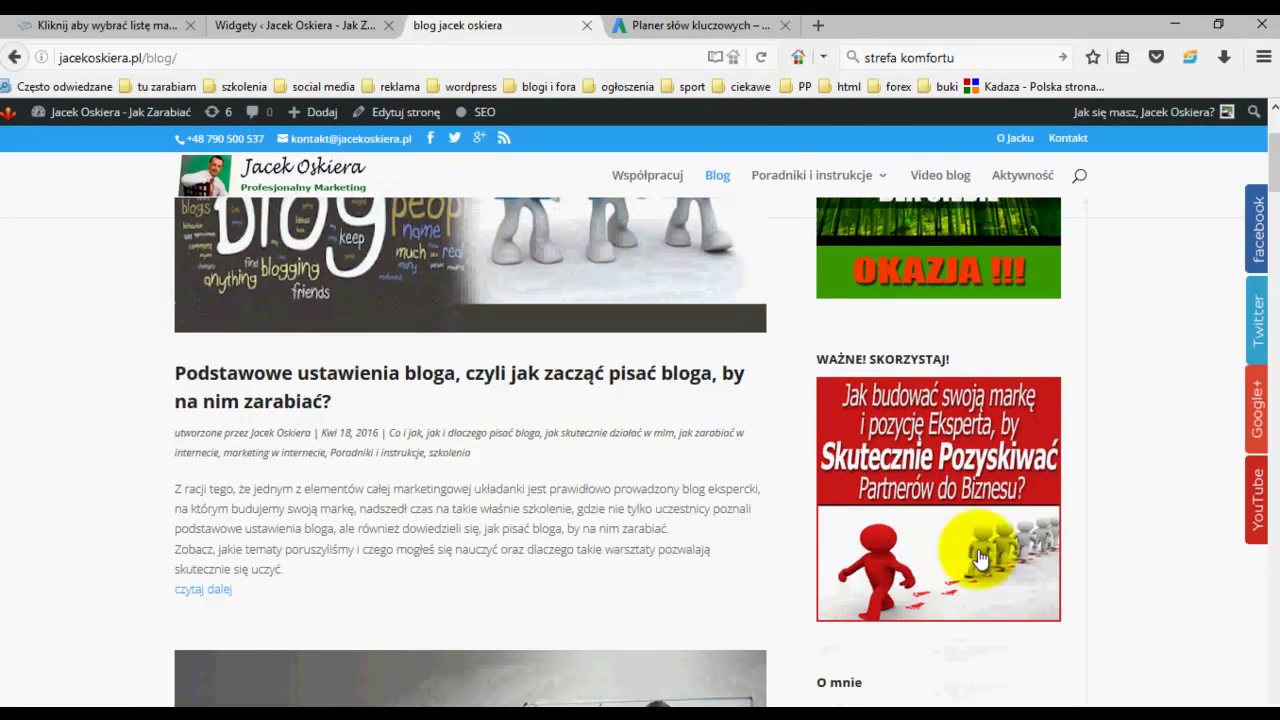
scroll(1157, 591, "up", 3)
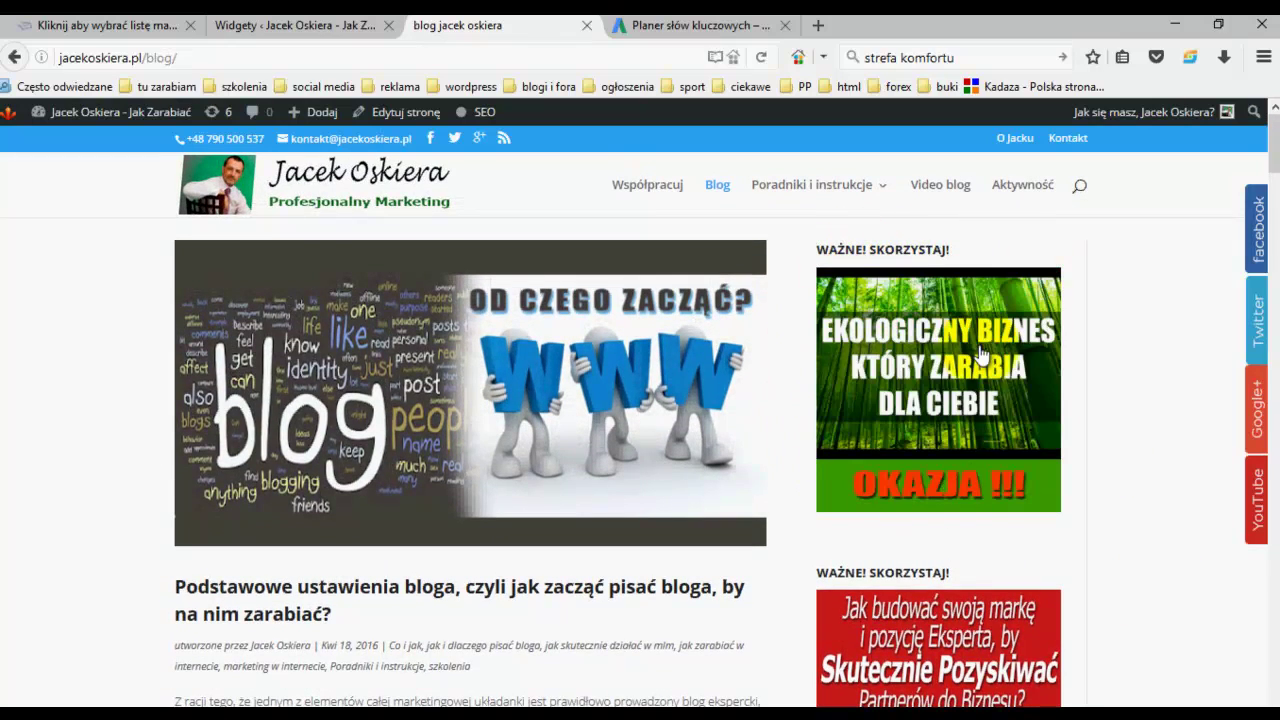
scroll(1108, 466, "down", 2)
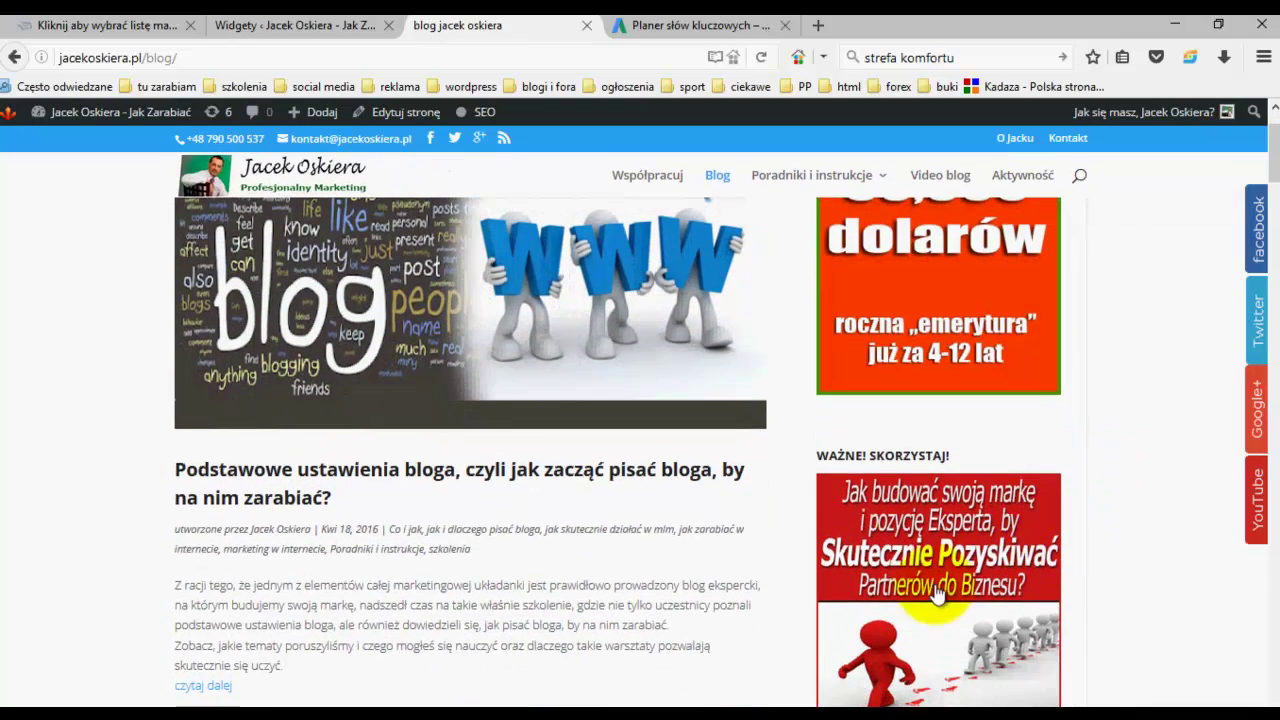
scroll(1159, 519, "down", 3)
scroll(1159, 519, "up", 3)
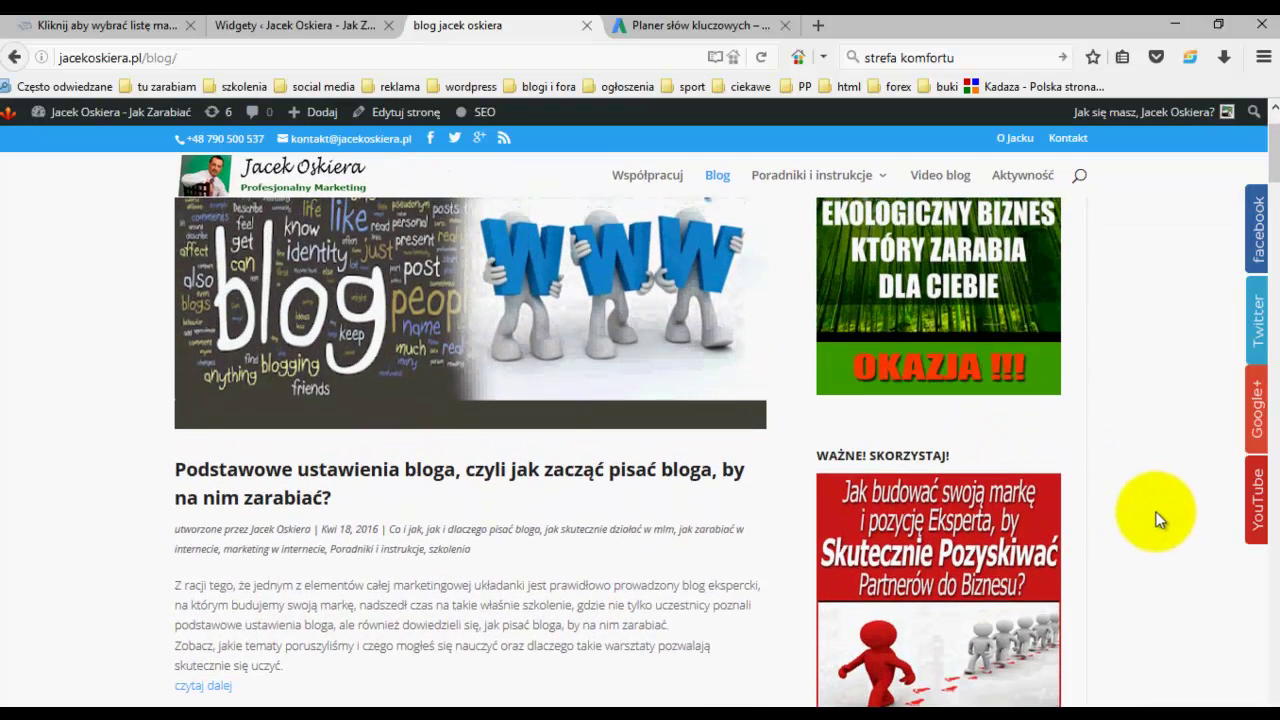
Step: Delete the older "WAŻNE! SKORZYSTAJ!" text widget with the 50tys link from the Panel boczny sidebar
left_click(282, 28)
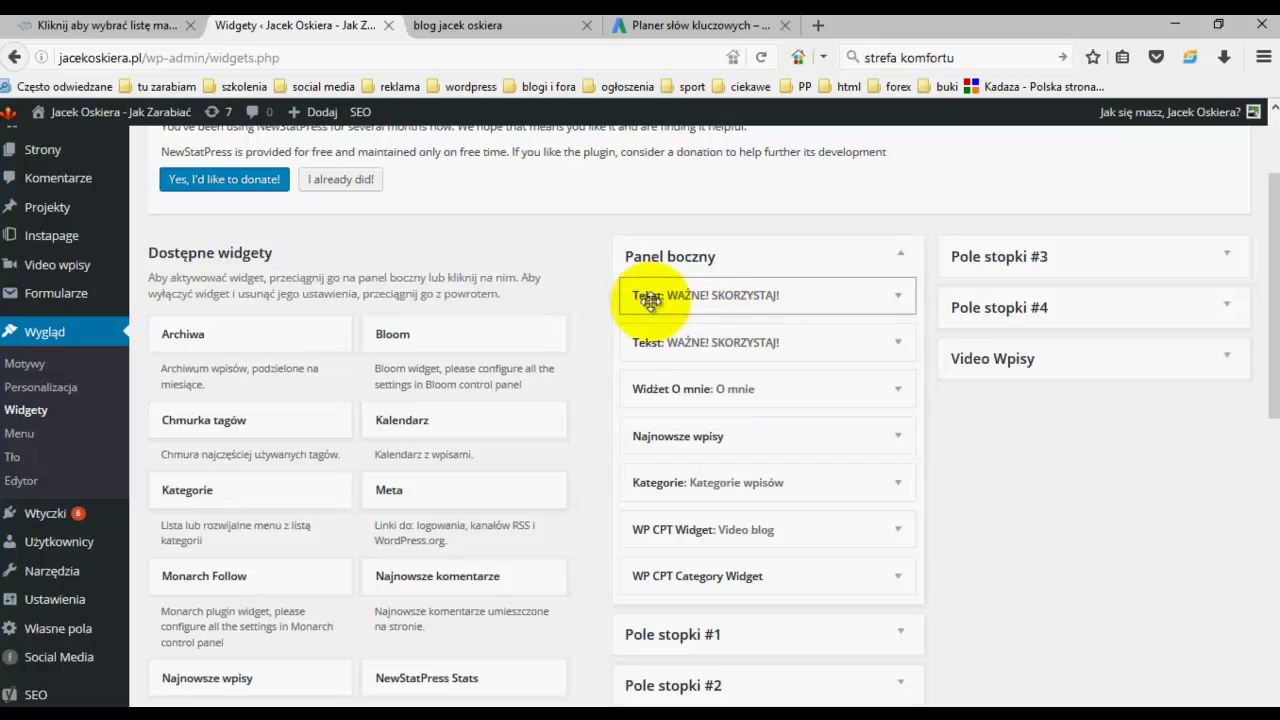
left_click(898, 300)
scroll(903, 563, "down", 2)
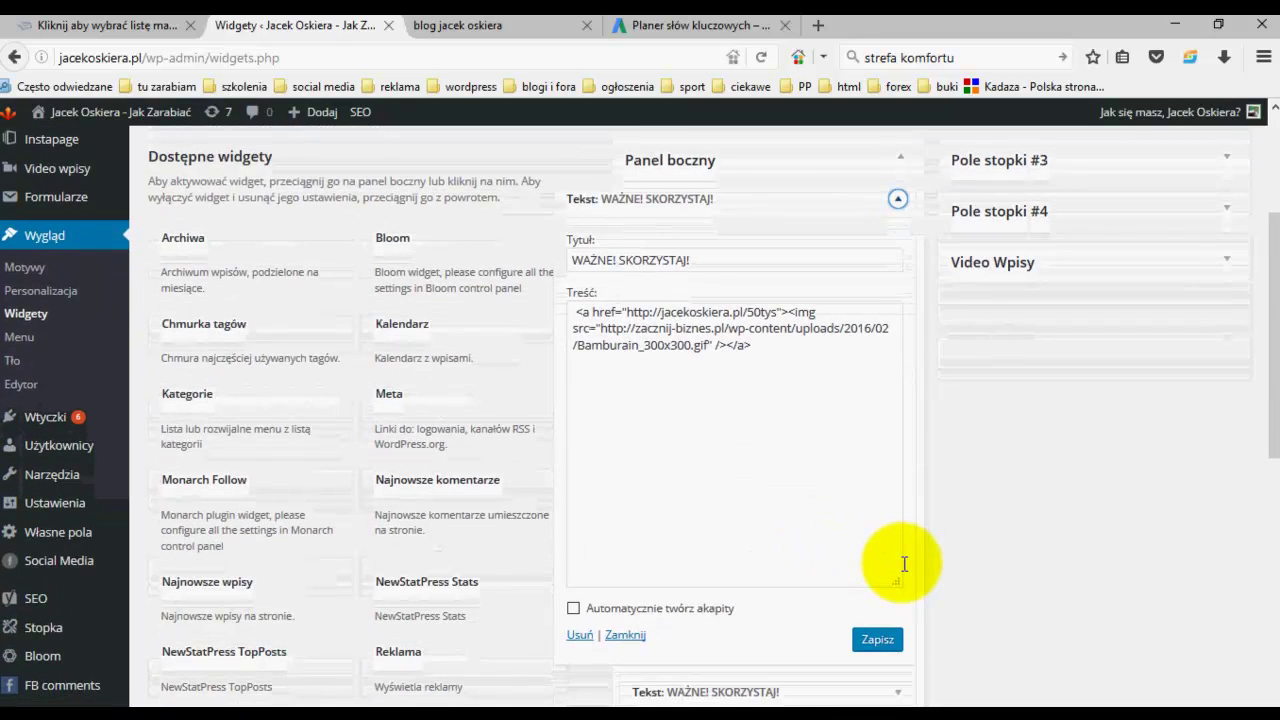
left_click(578, 637)
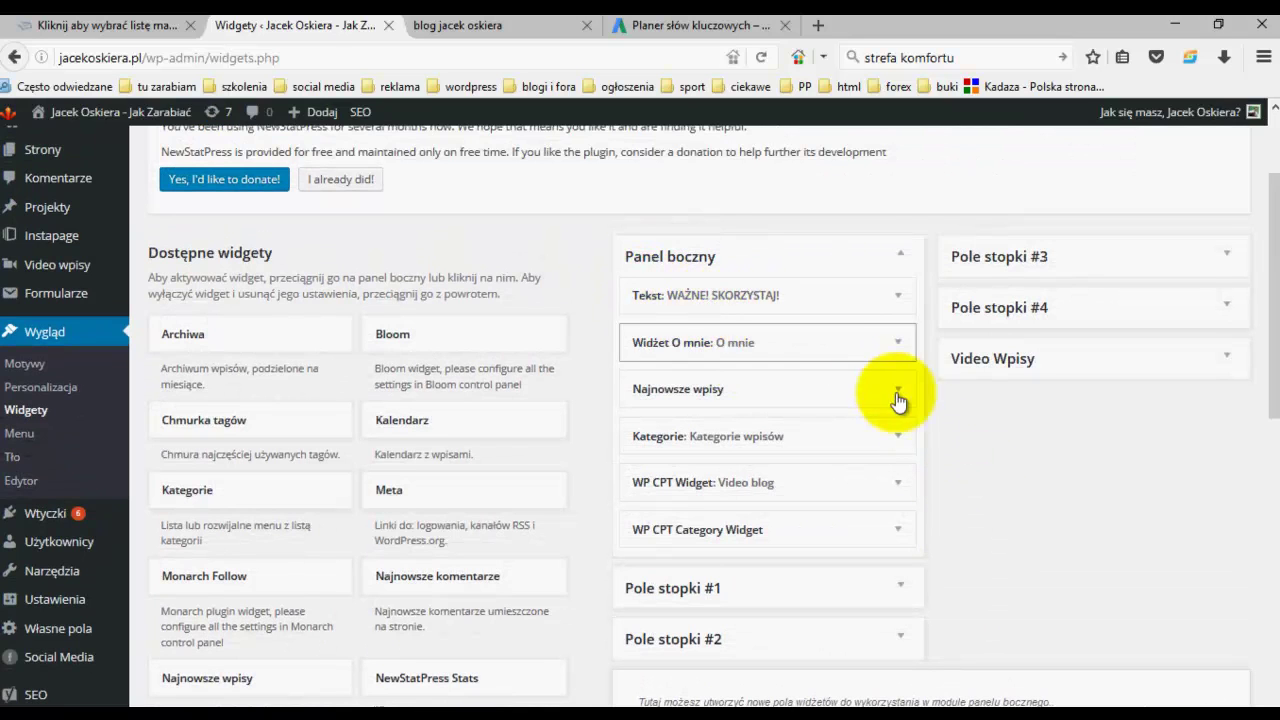
scroll(929, 498, "down", 2)
scroll(929, 498, "down", 2)
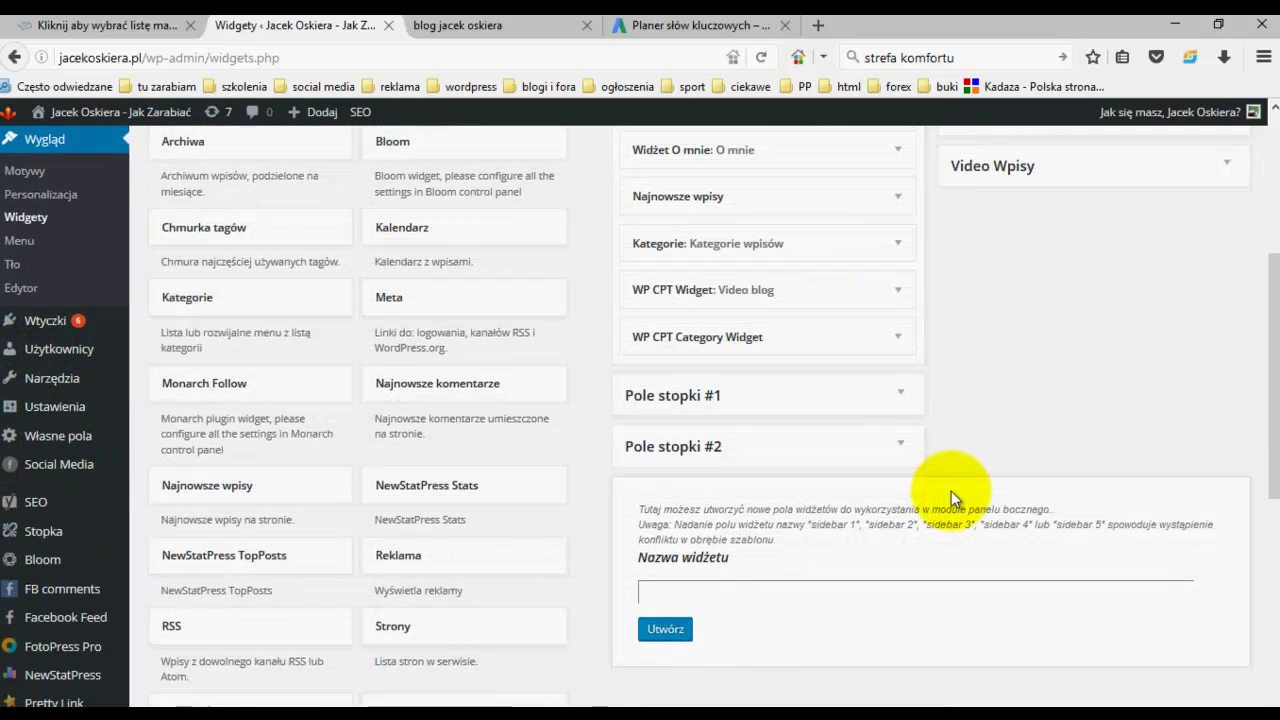
scroll(951, 491, "up", 5)
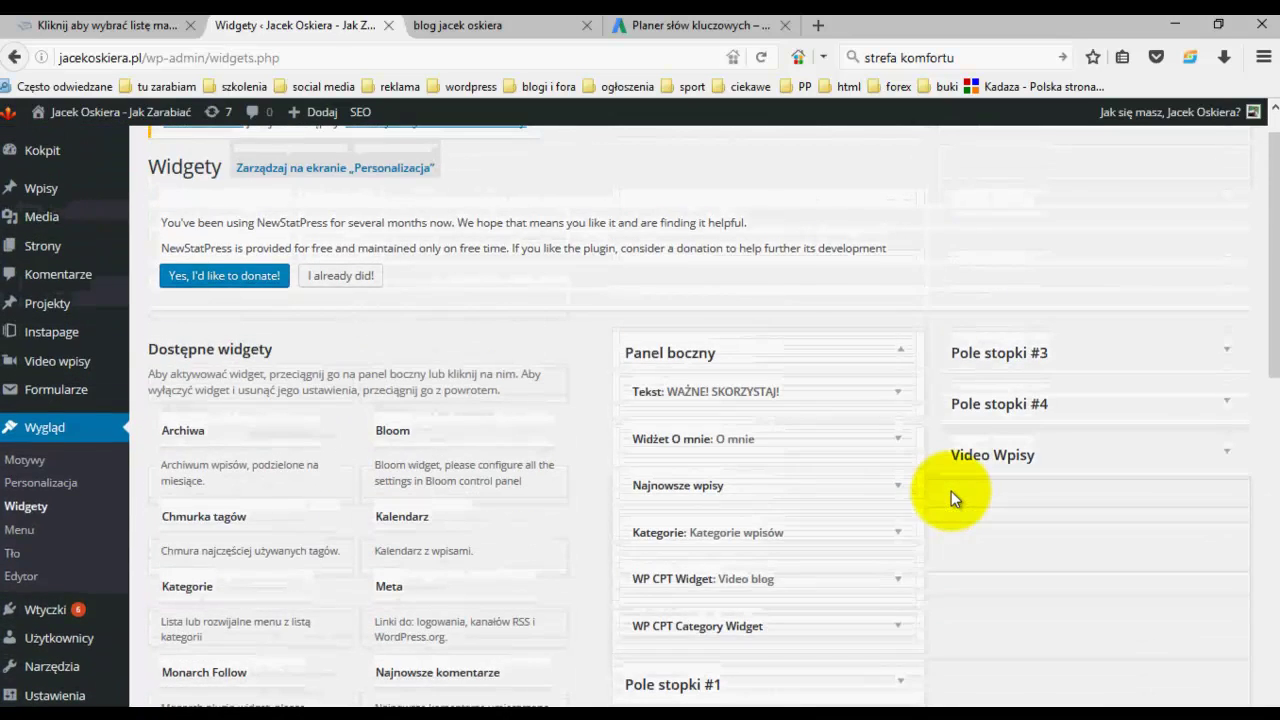
Step: Reload the public blog page and check which banner its sidebar displays
left_click(464, 28)
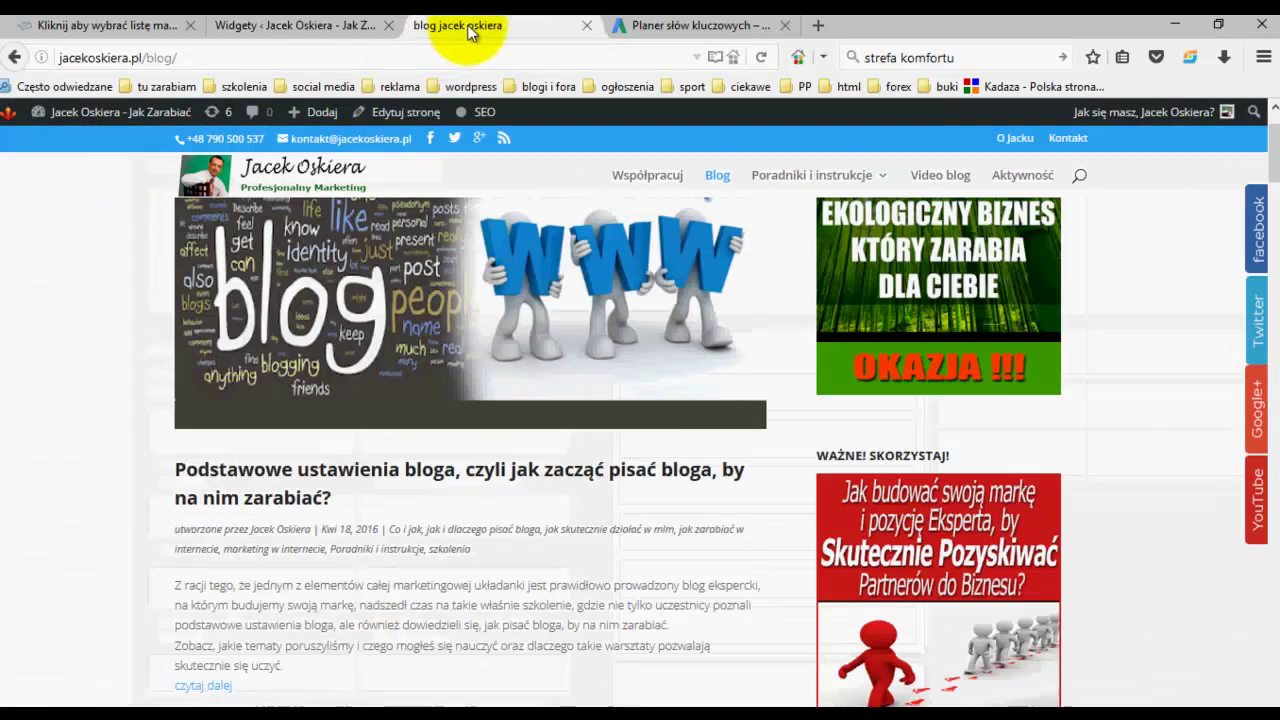
left_click(761, 57)
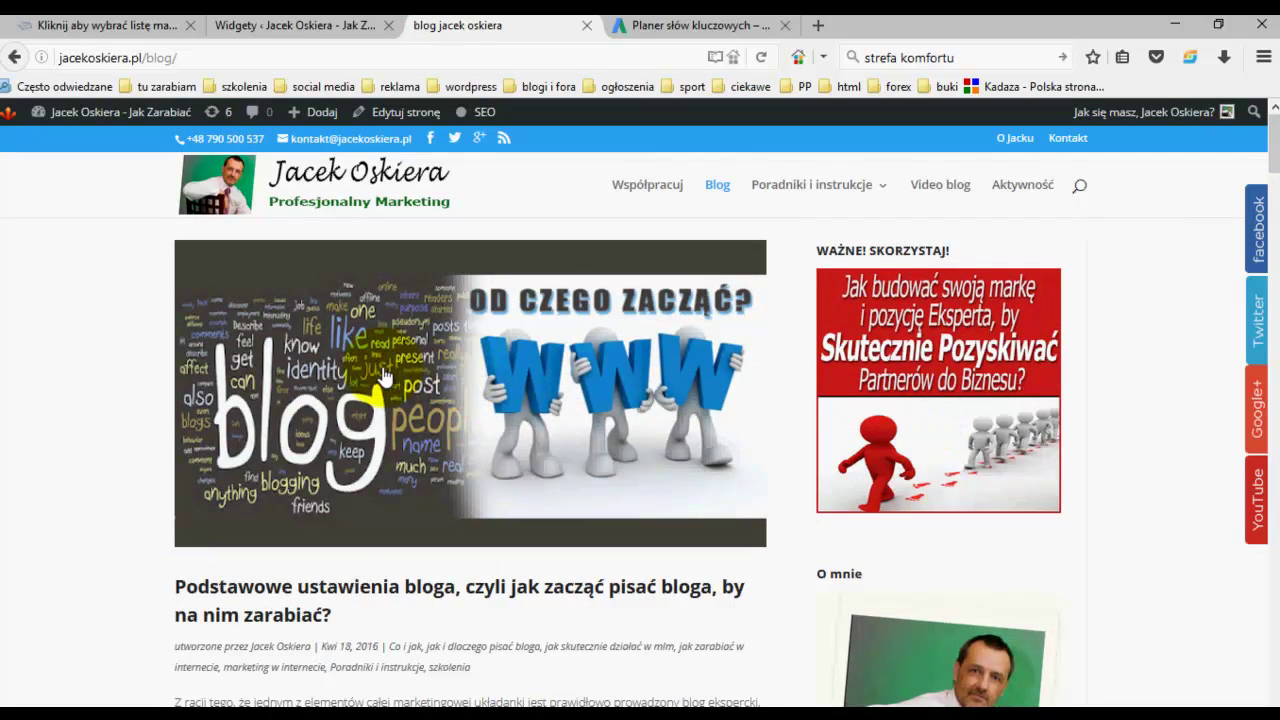
scroll(371, 357, "down", 5)
scroll(372, 568, "down", 5)
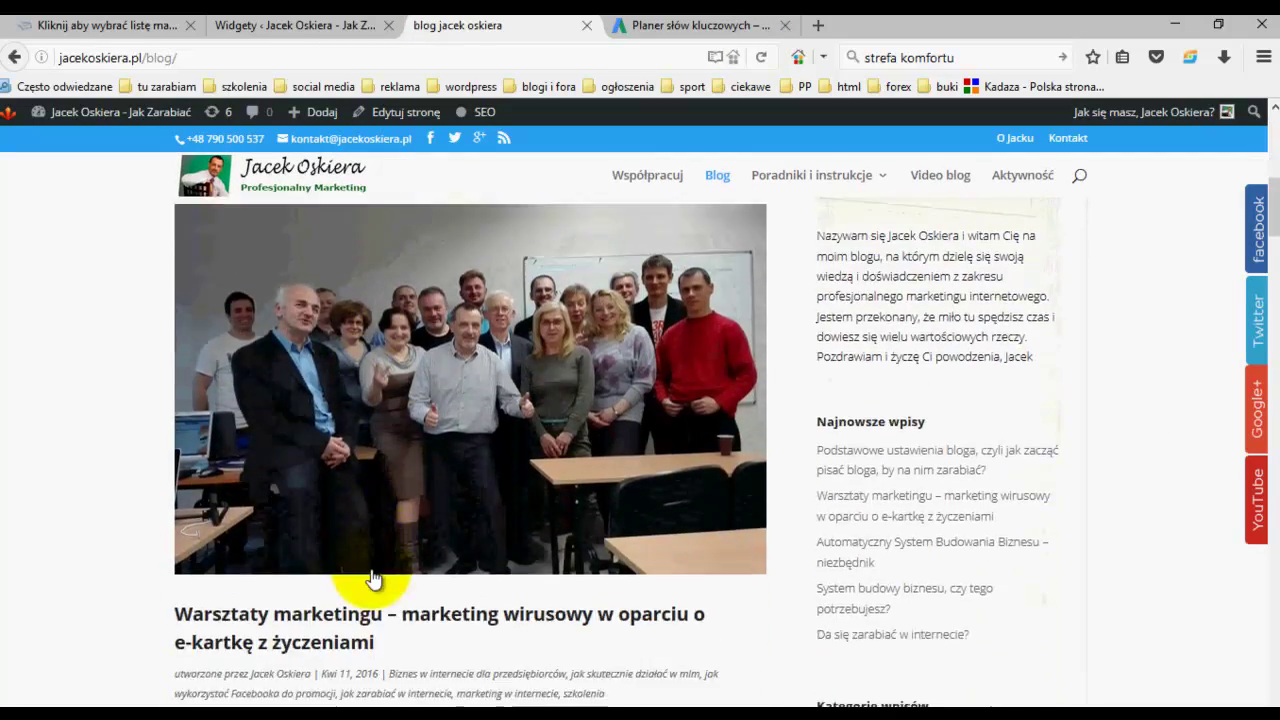
scroll(374, 569, "up", 9)
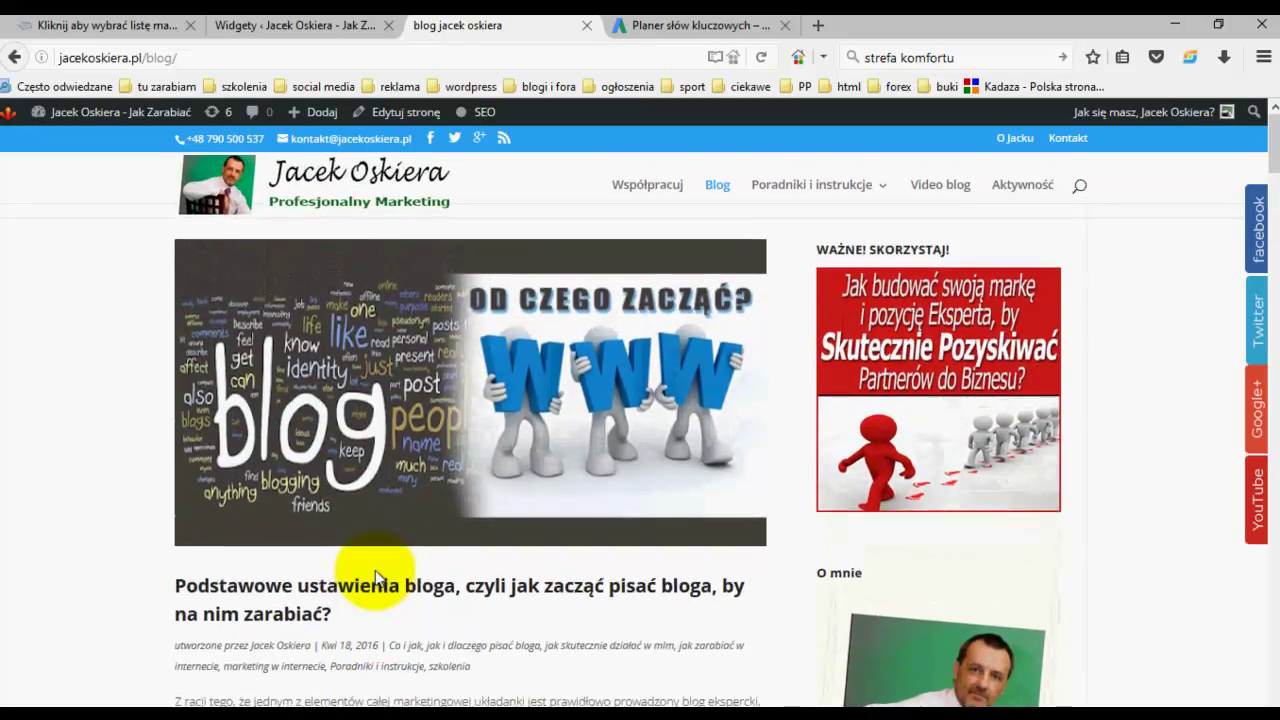
scroll(375, 570, "down", 2)
scroll(375, 570, "up", 2)
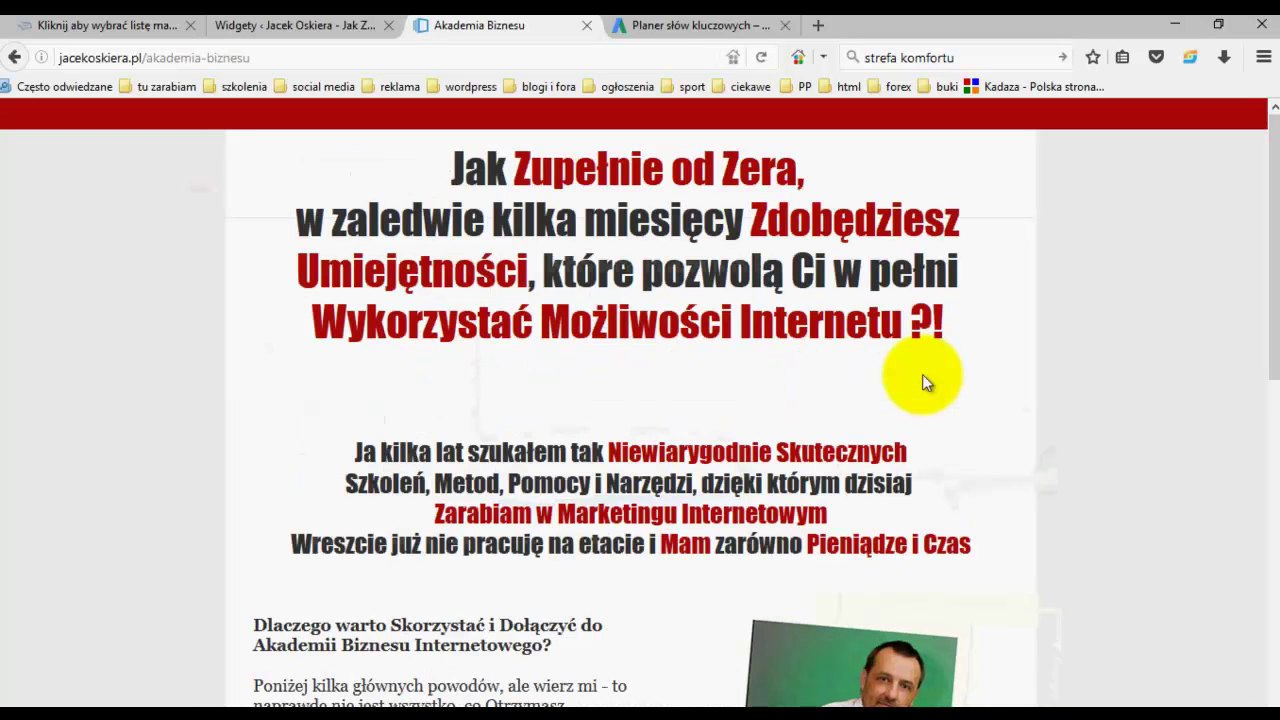
Step: Look through the akademia-biznesu landing page behind the banner, down to its sign-up form and back to the heading
scroll(482, 456, "down", 7)
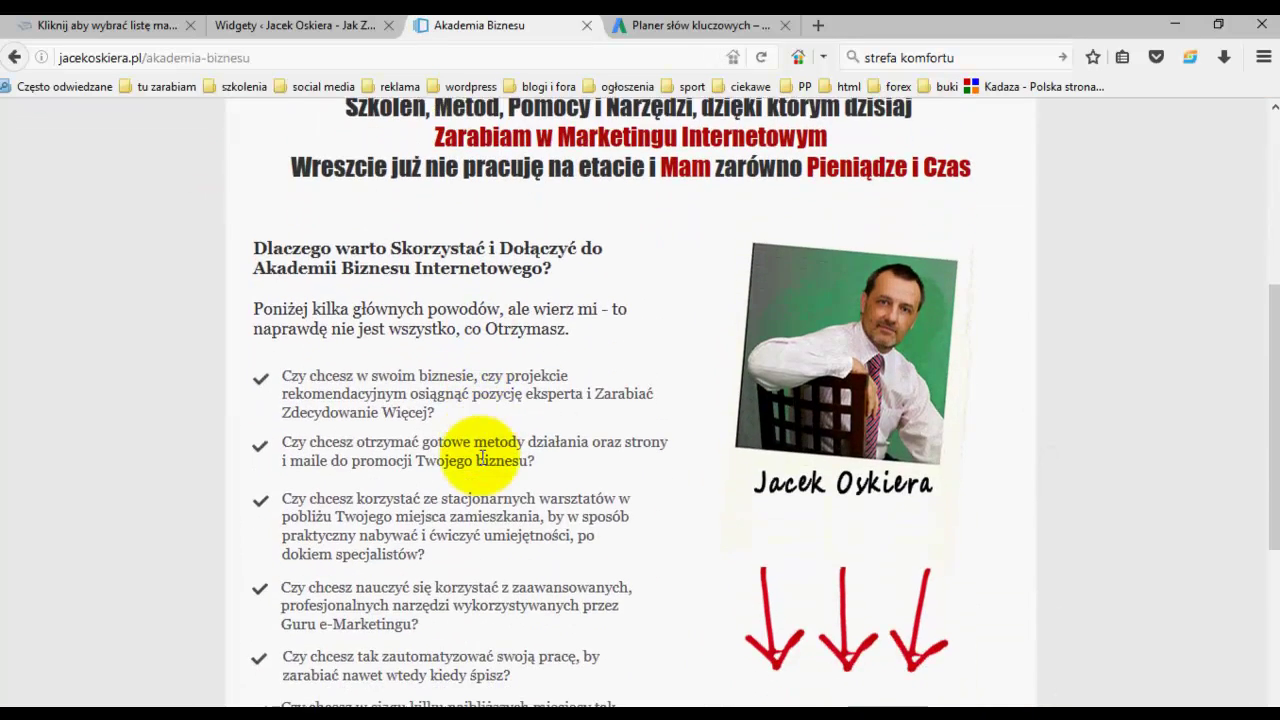
scroll(482, 456, "down", 3)
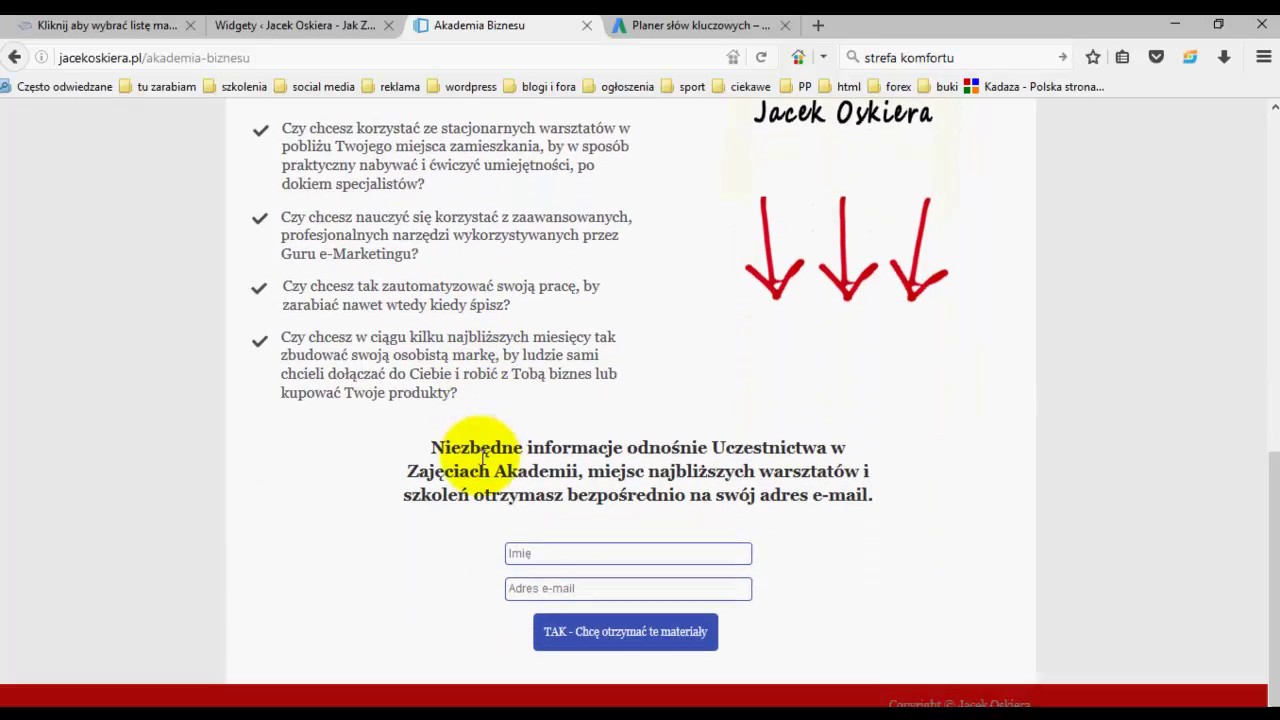
scroll(437, 485, "up", 10)
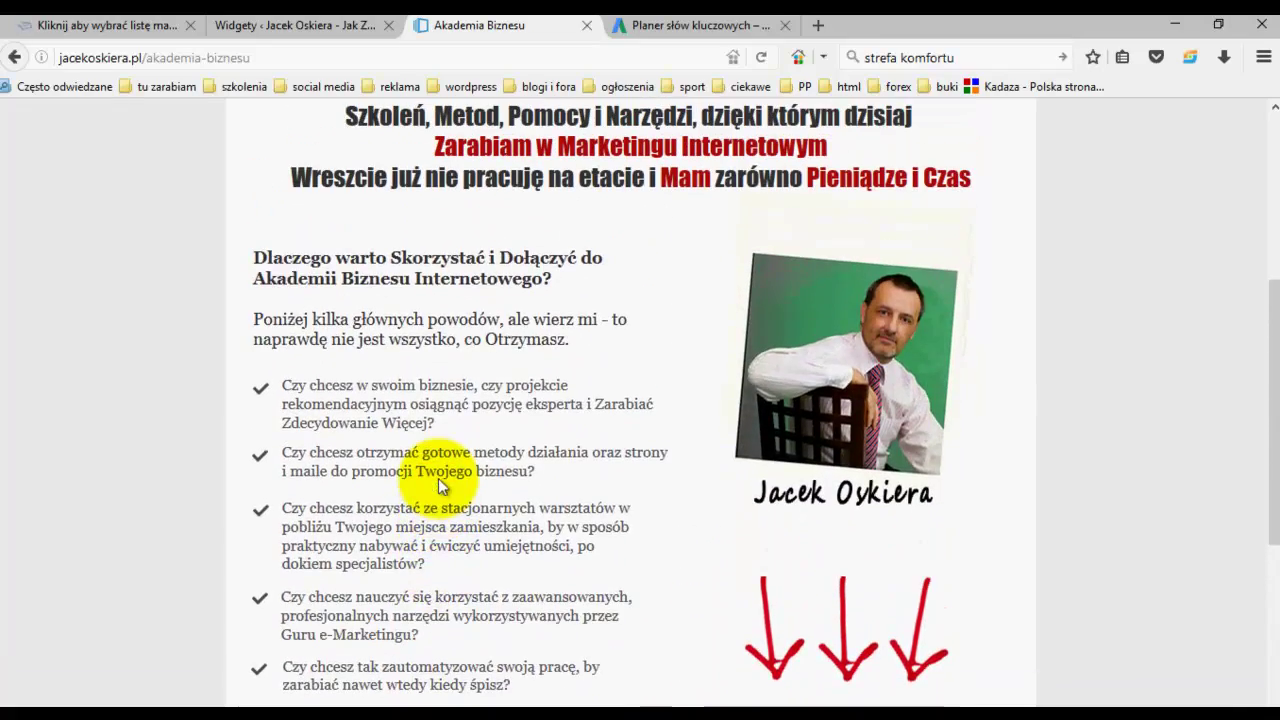
scroll(448, 481, "up", 3)
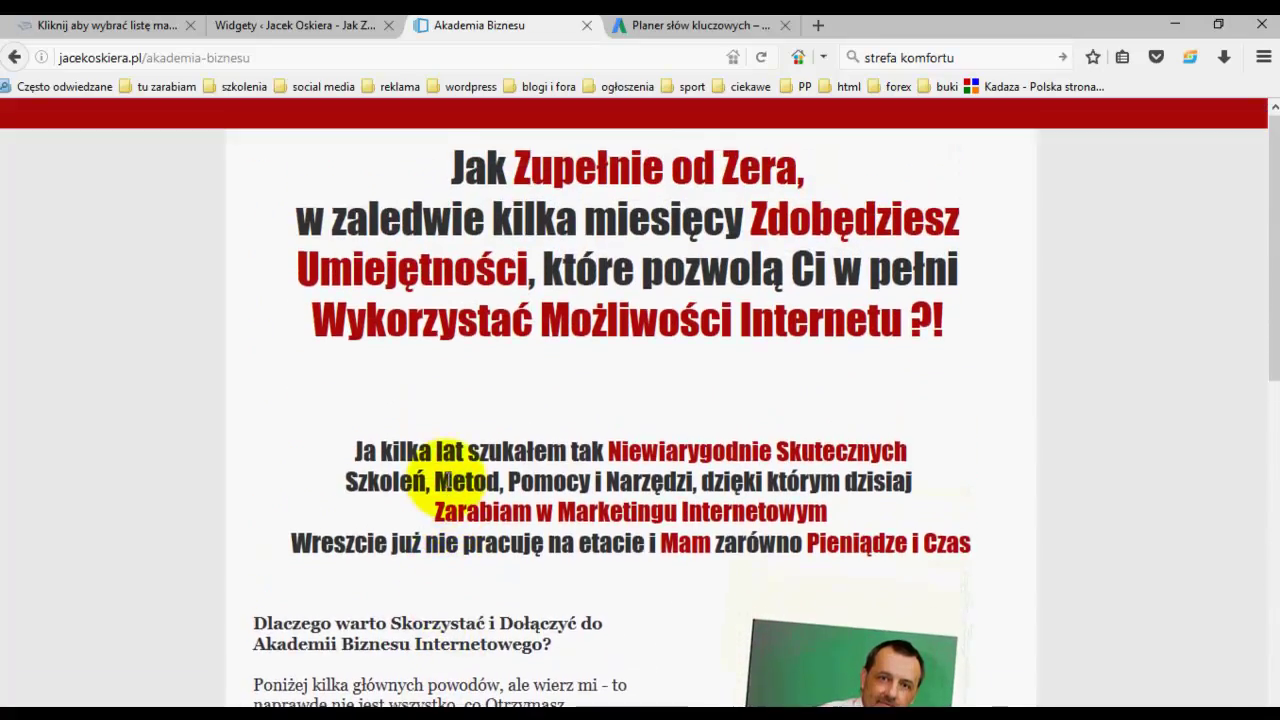